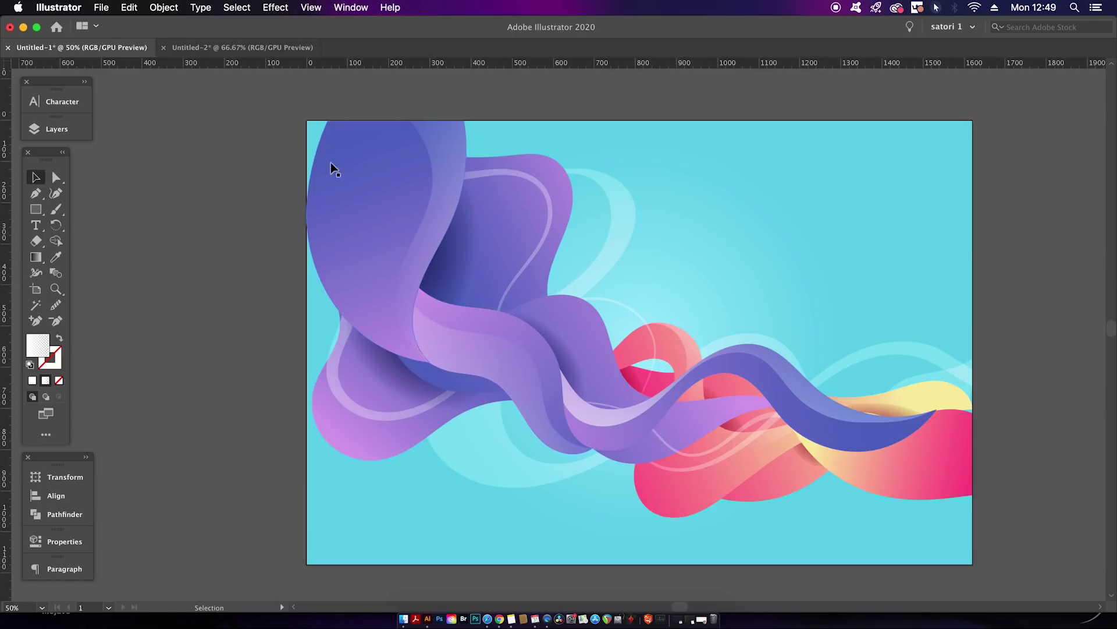
Step: Select and deselect all artwork, check the Unlock list, and unlock all objects
key("super+a")
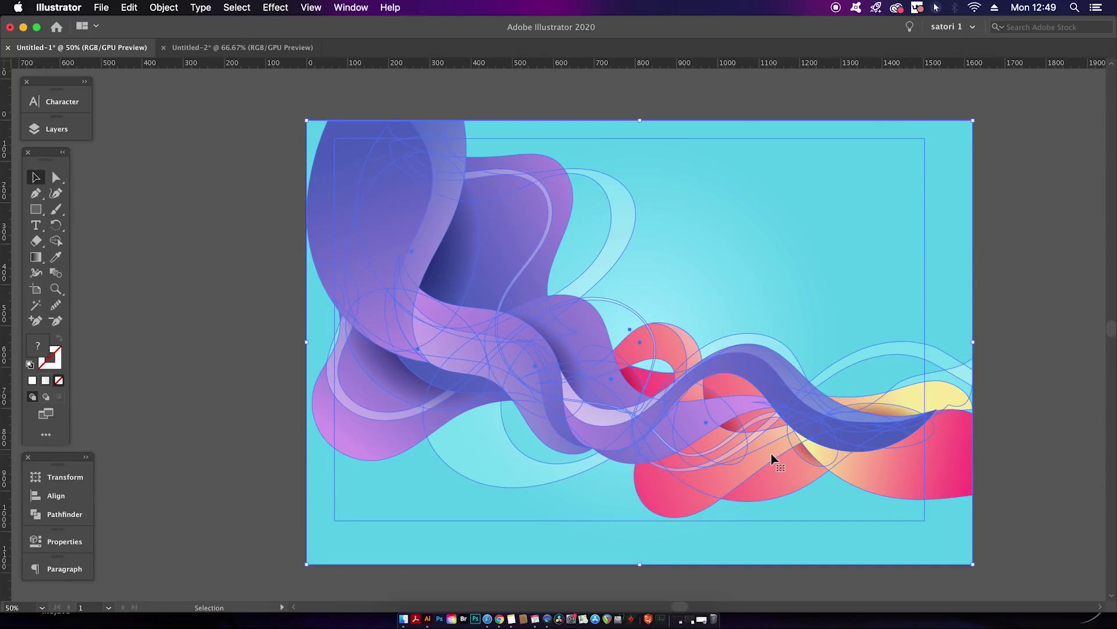
key("super+shift+a")
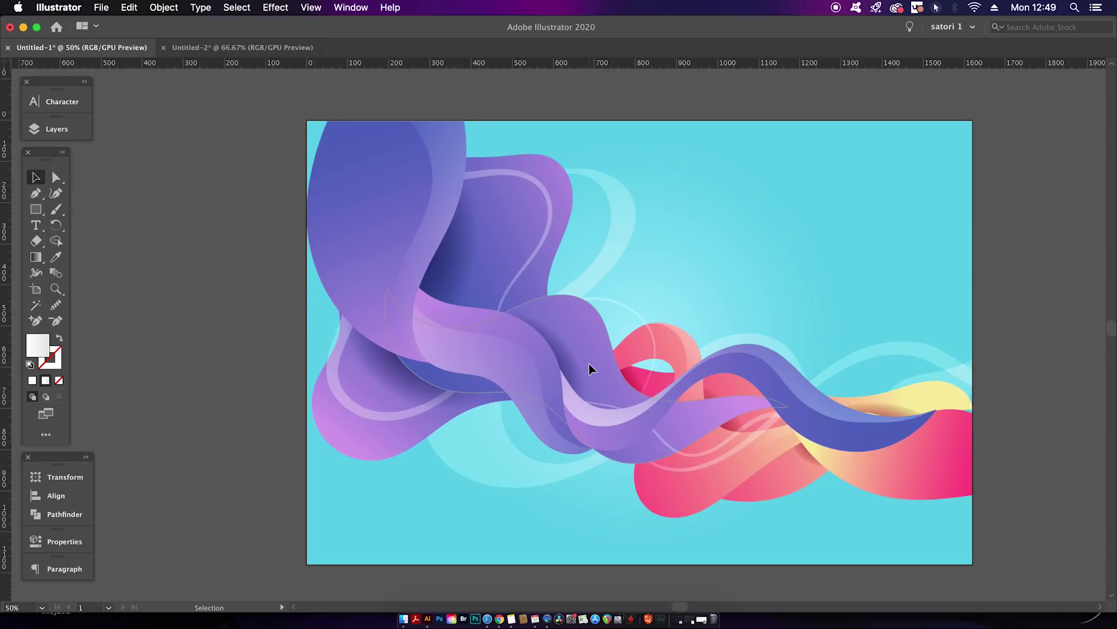
right_click(607, 256)
mouse_move(664, 269)
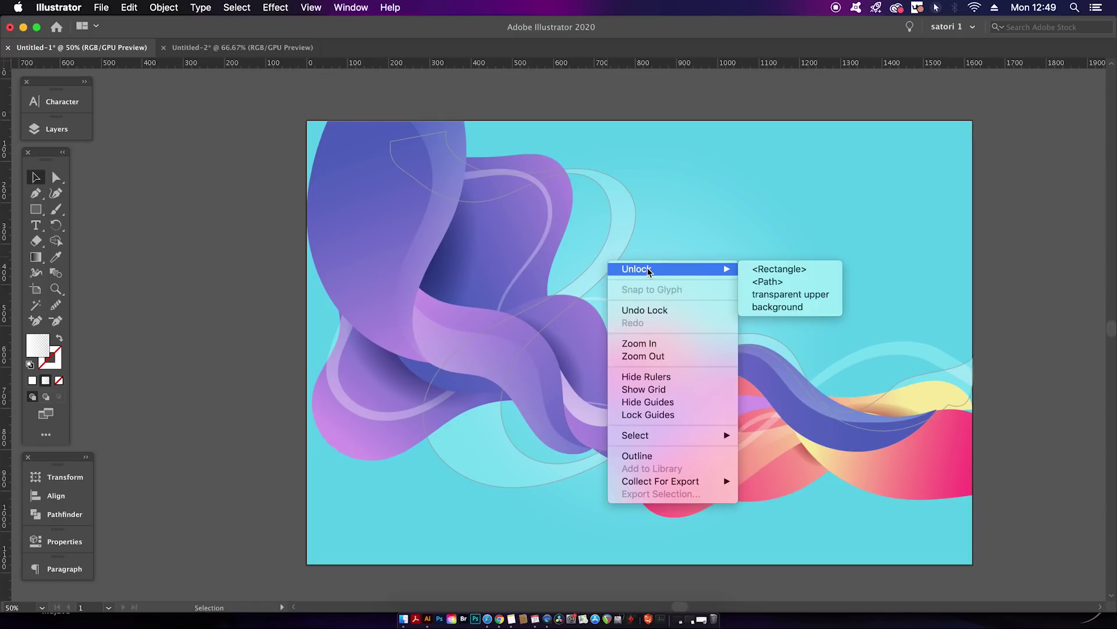
key("Escape")
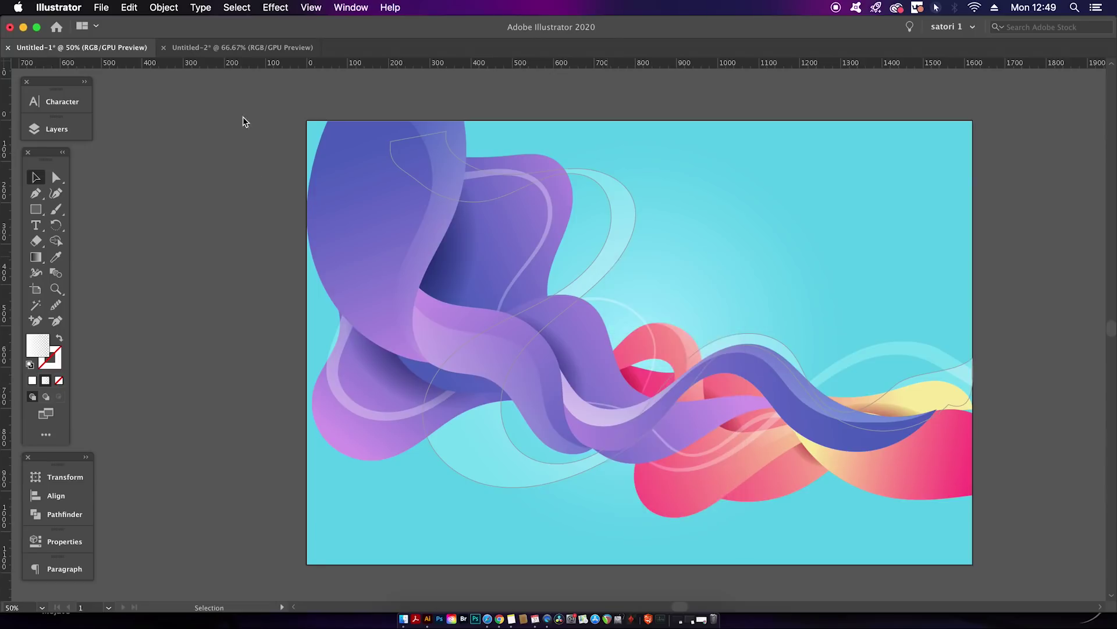
key("super+alt+2")
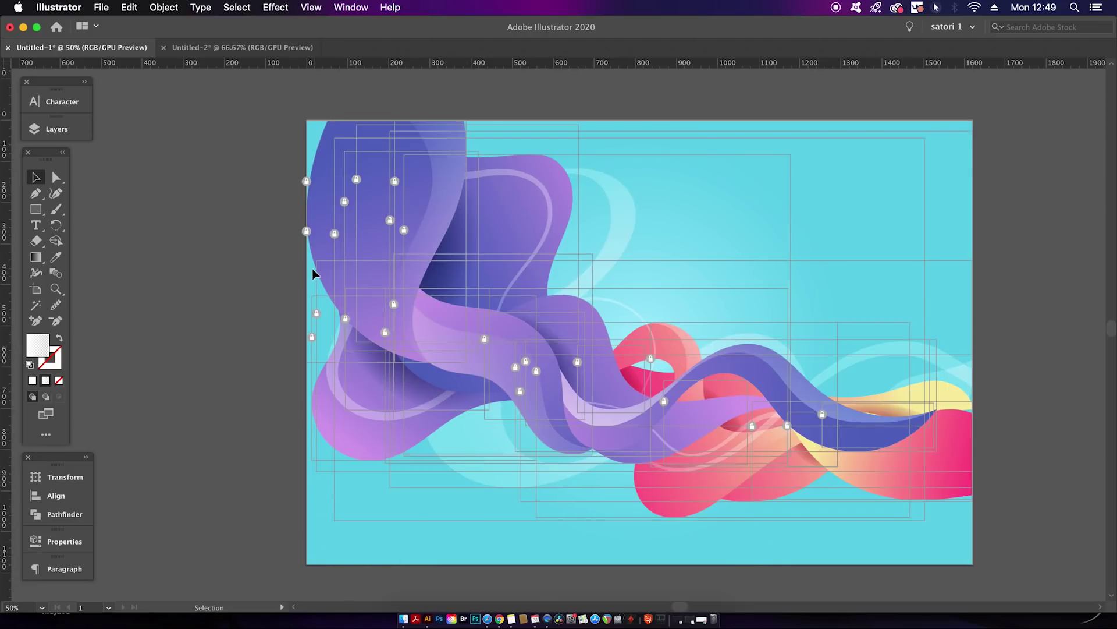
Step: Lock the cyan background with Cmd+2, then release it via the canvas Unlock menu
left_click(306, 232)
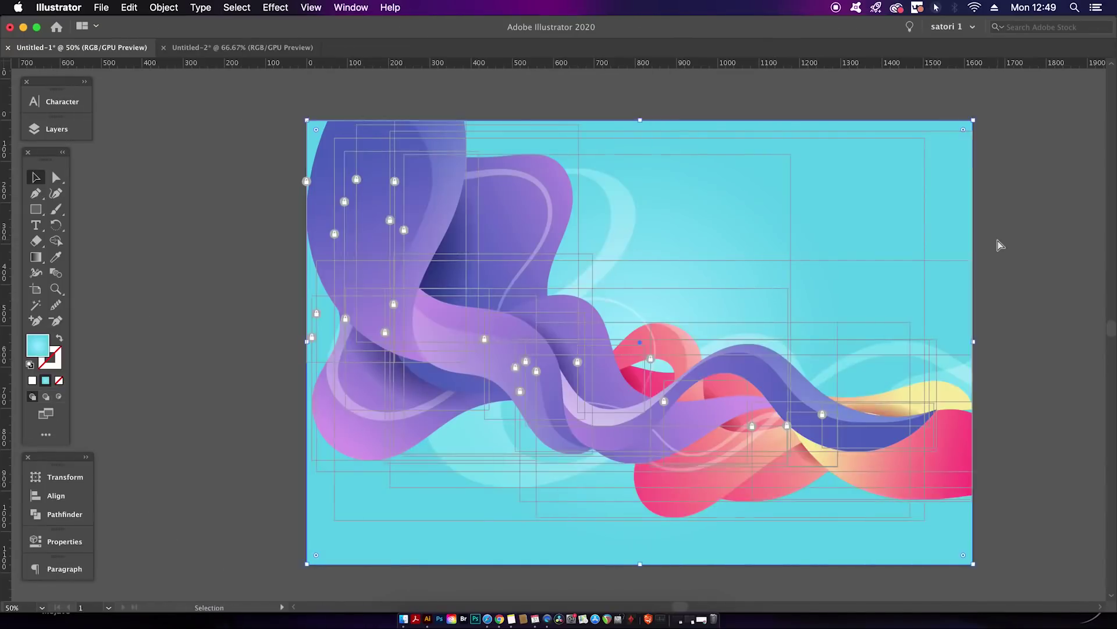
key("super+2")
right_click(843, 226)
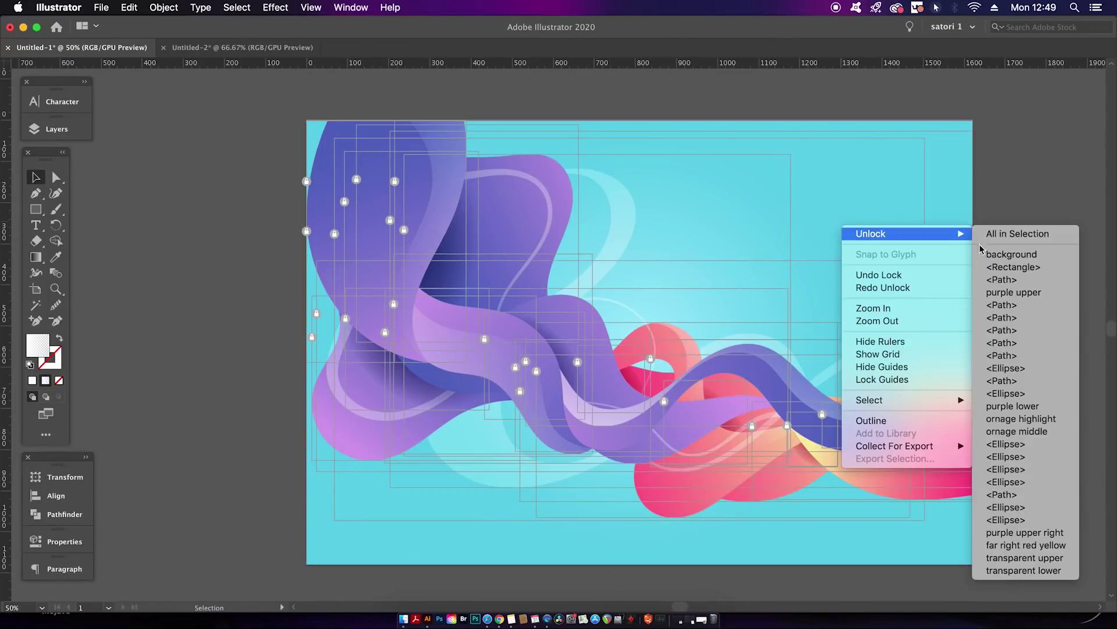
mouse_move(899, 233)
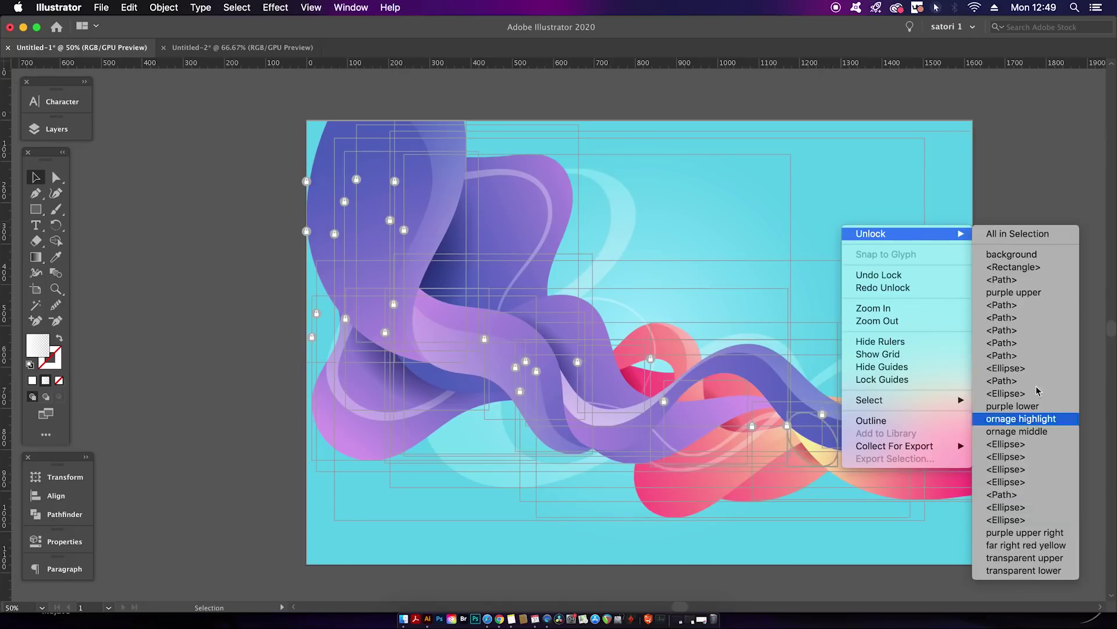
left_click(1040, 254)
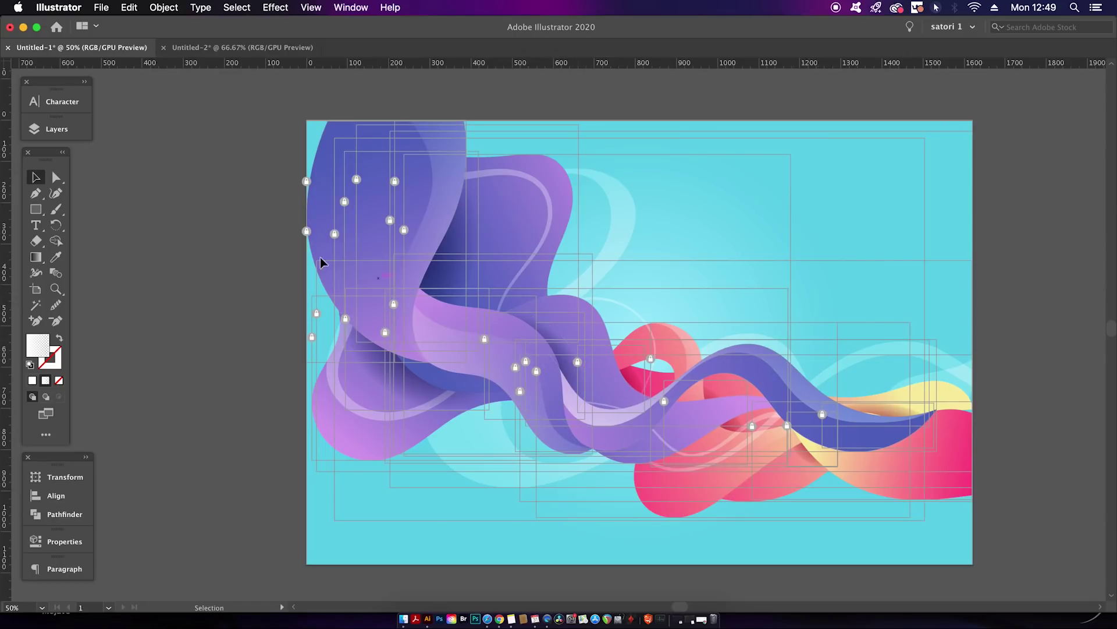
left_click(300, 233)
left_click(220, 181)
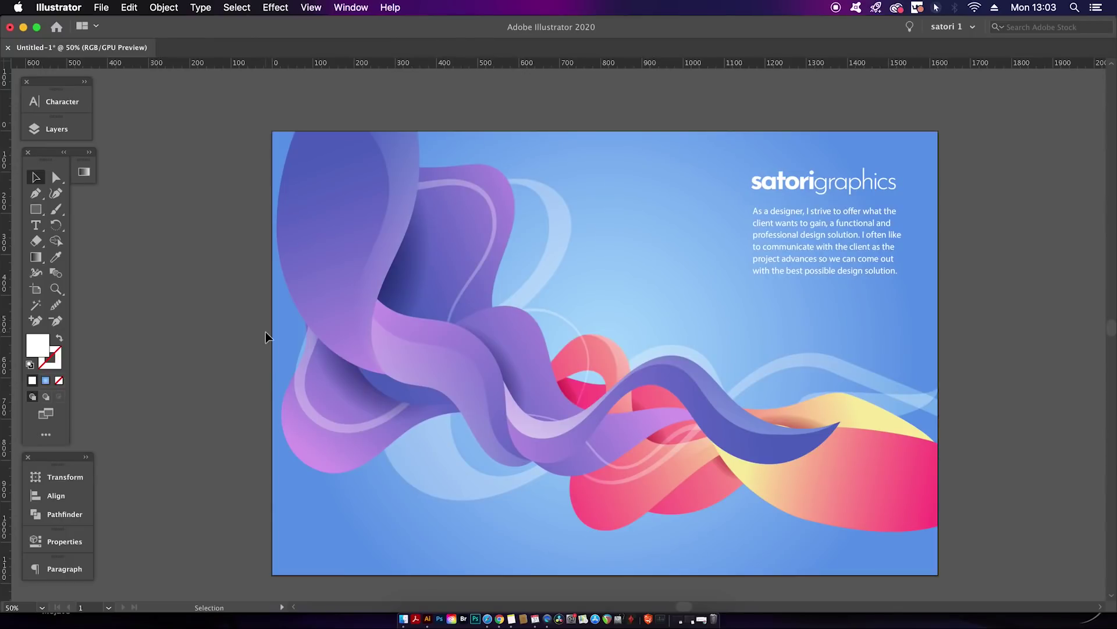
Step: Confirm Selection & Anchor Display preferences unchanged, then zoom in on the paragraph frame
left_click(58, 7)
mouse_move(70, 43)
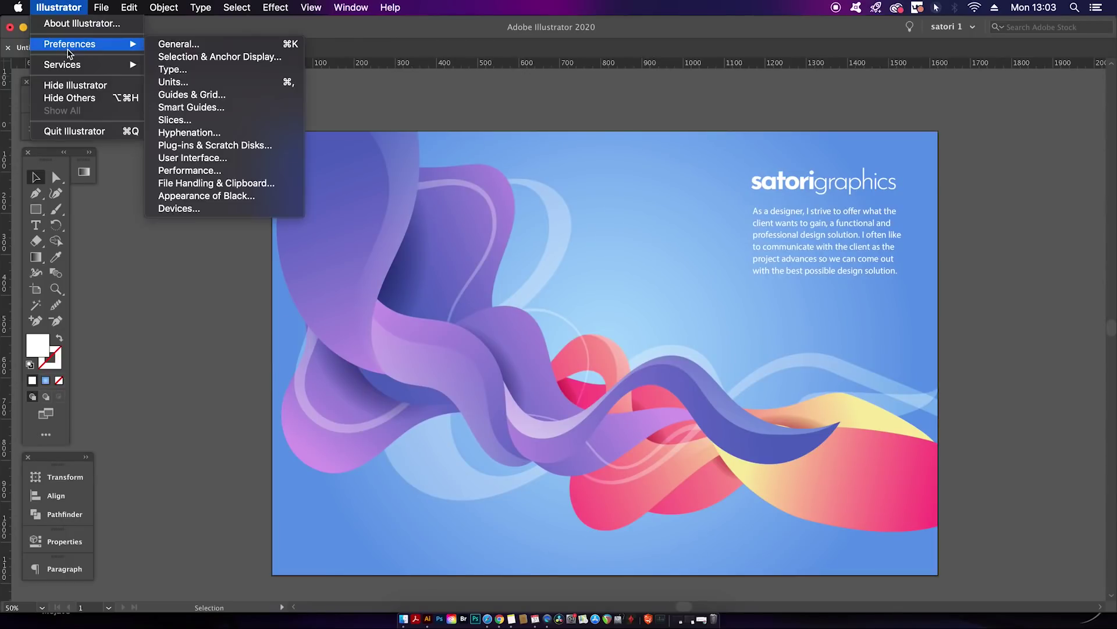
left_click(197, 56)
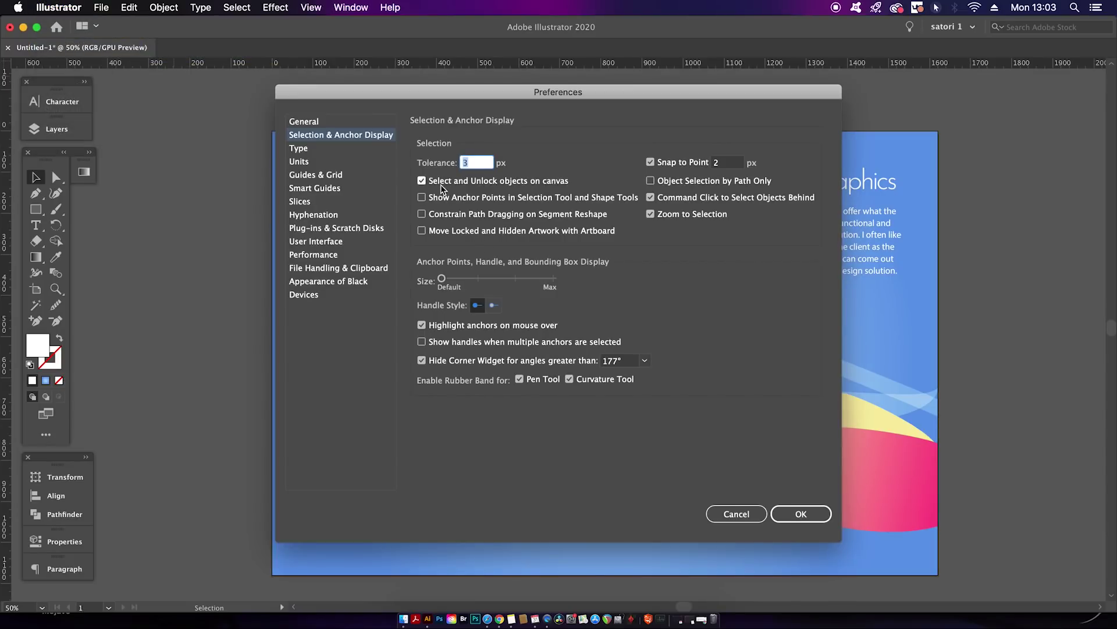
key("Tab")
left_click(804, 513)
left_click(878, 269)
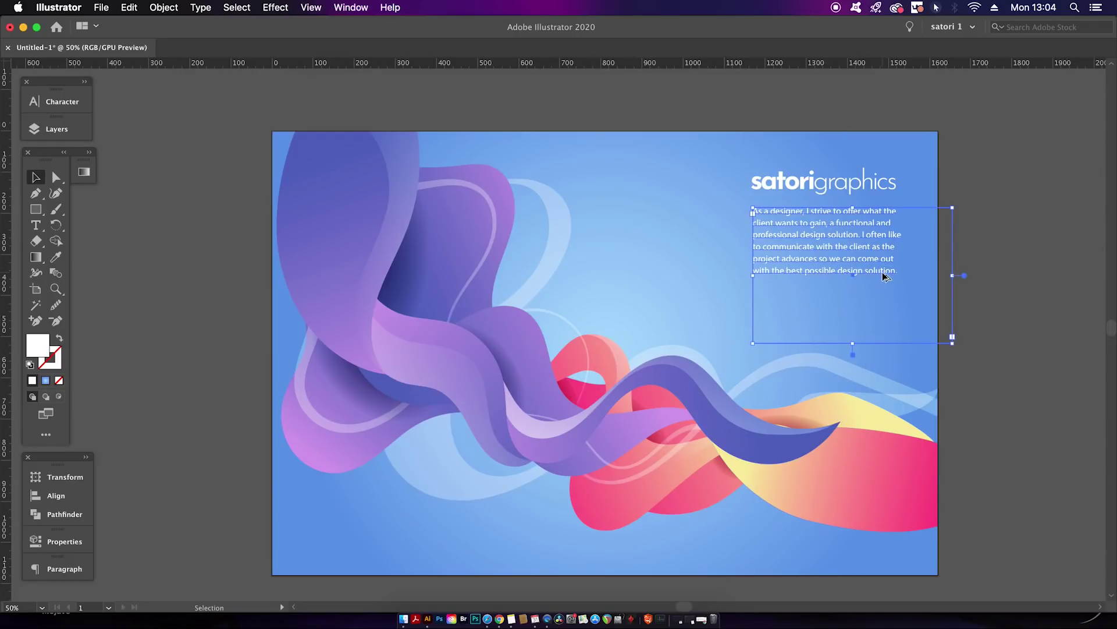
key("super+equal")
Step: Set the paragraph's Area Type Vertical Align, trying Center and Bottom before settling on Justify
left_click_drag(902, 261, 912, 277)
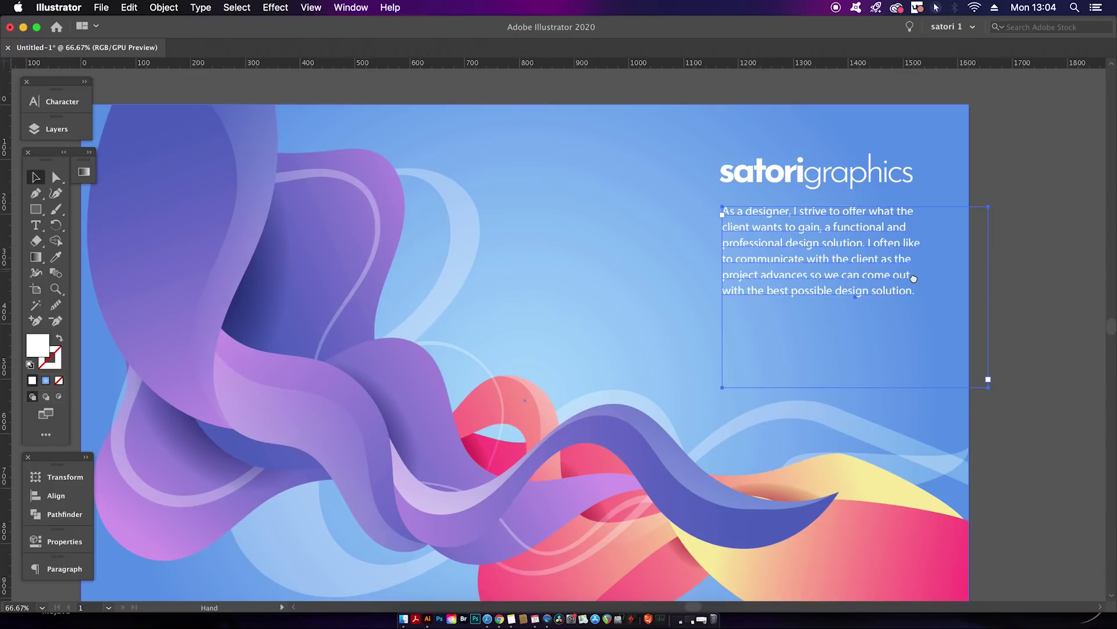
scroll(913, 278, "up", 1)
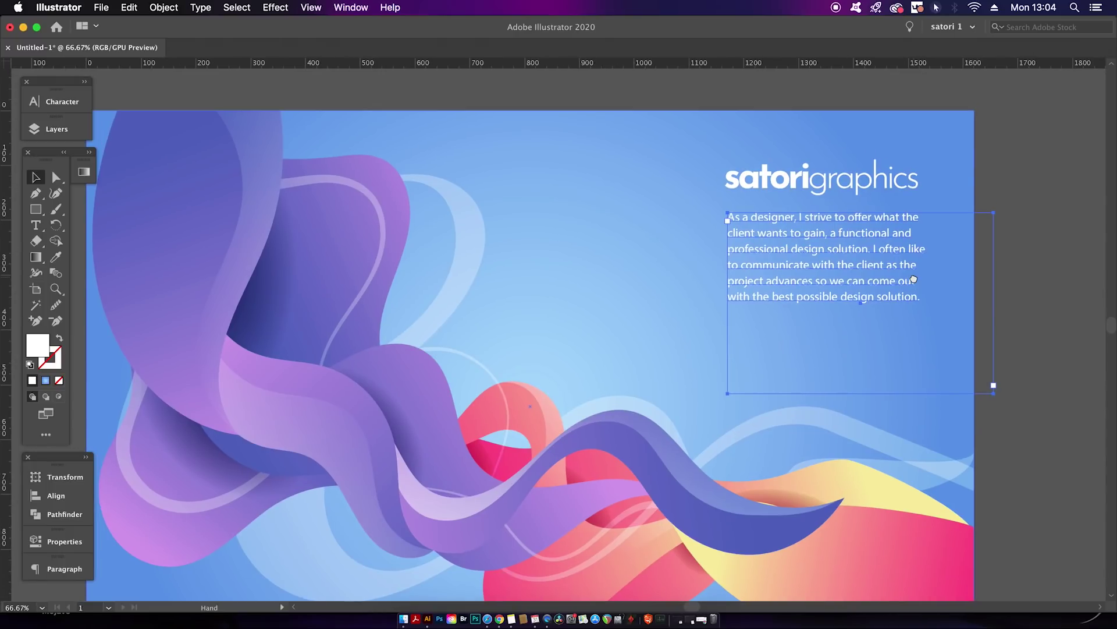
scroll(913, 280, "up", 1)
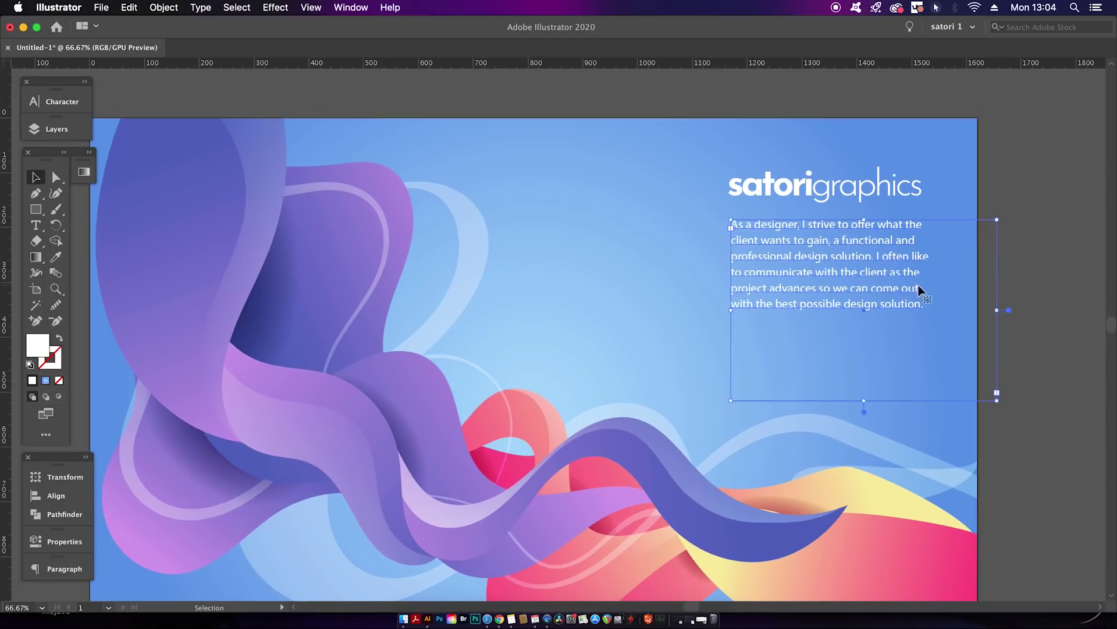
left_click(201, 7)
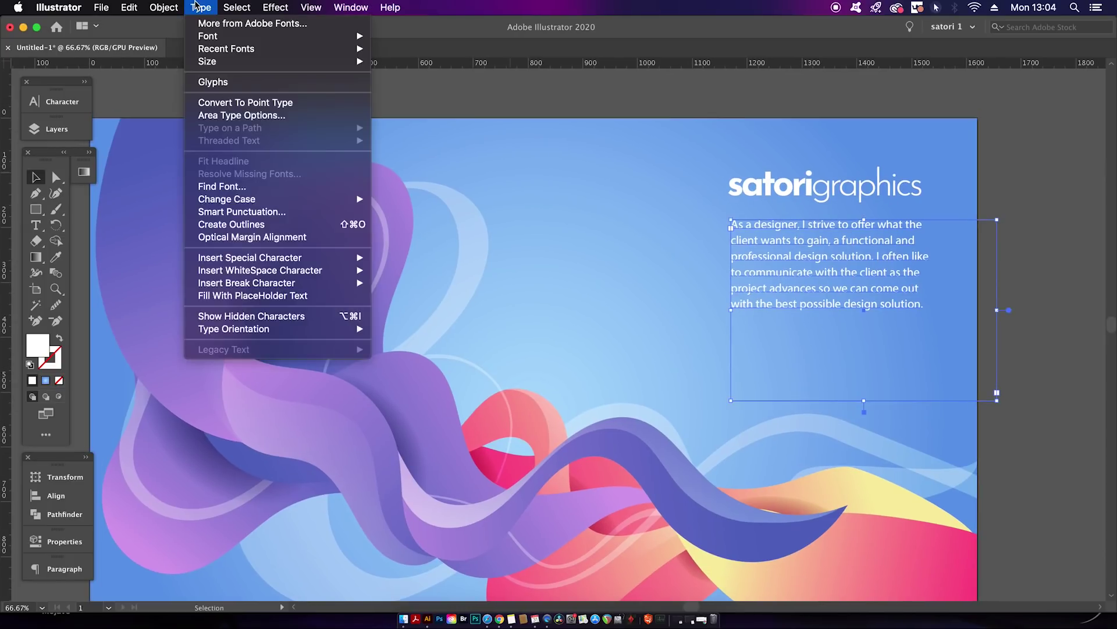
left_click(262, 117)
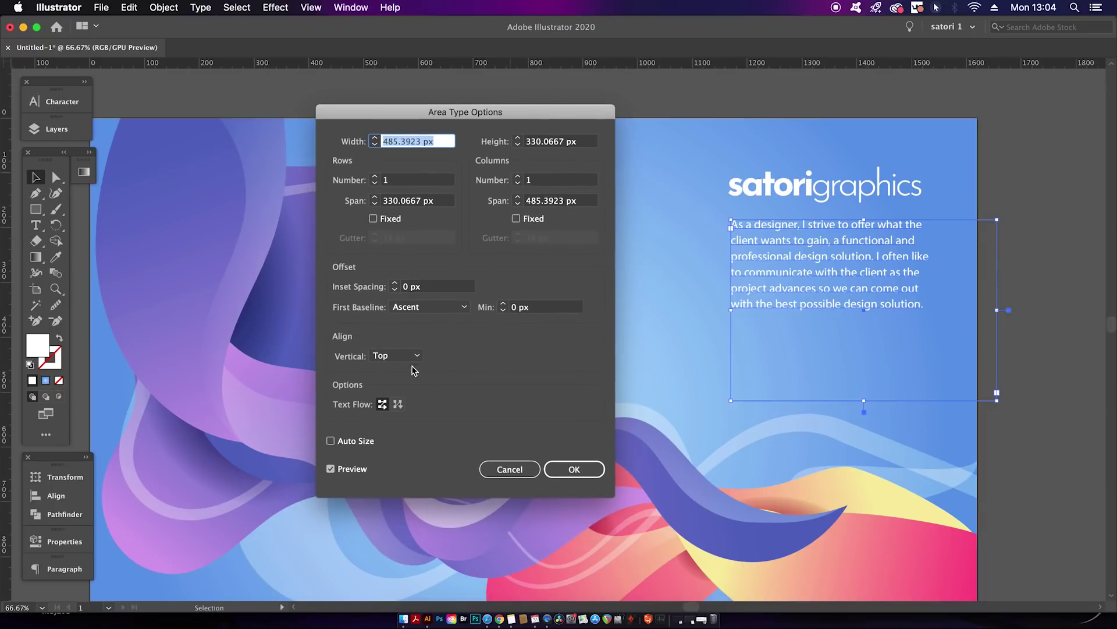
left_click(414, 357)
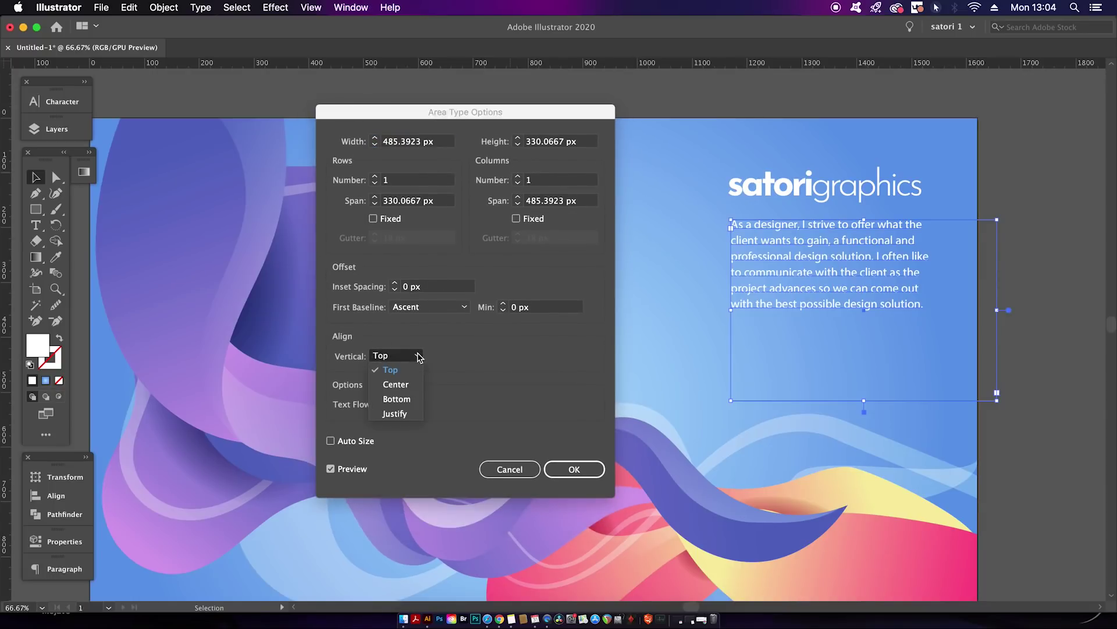
left_click(409, 385)
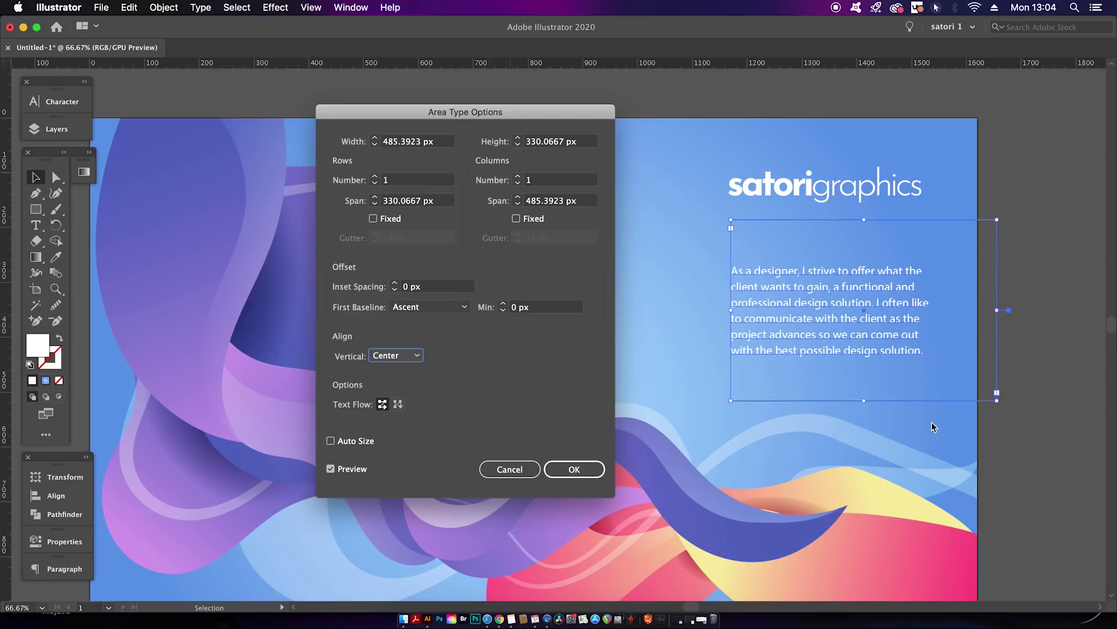
left_click(403, 355)
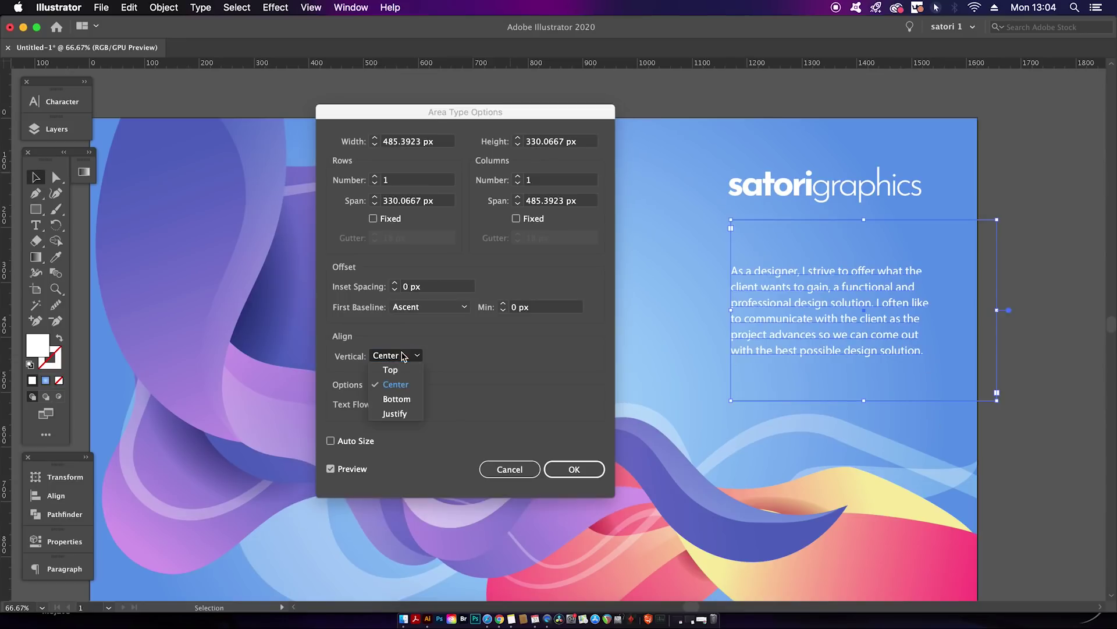
left_click(407, 399)
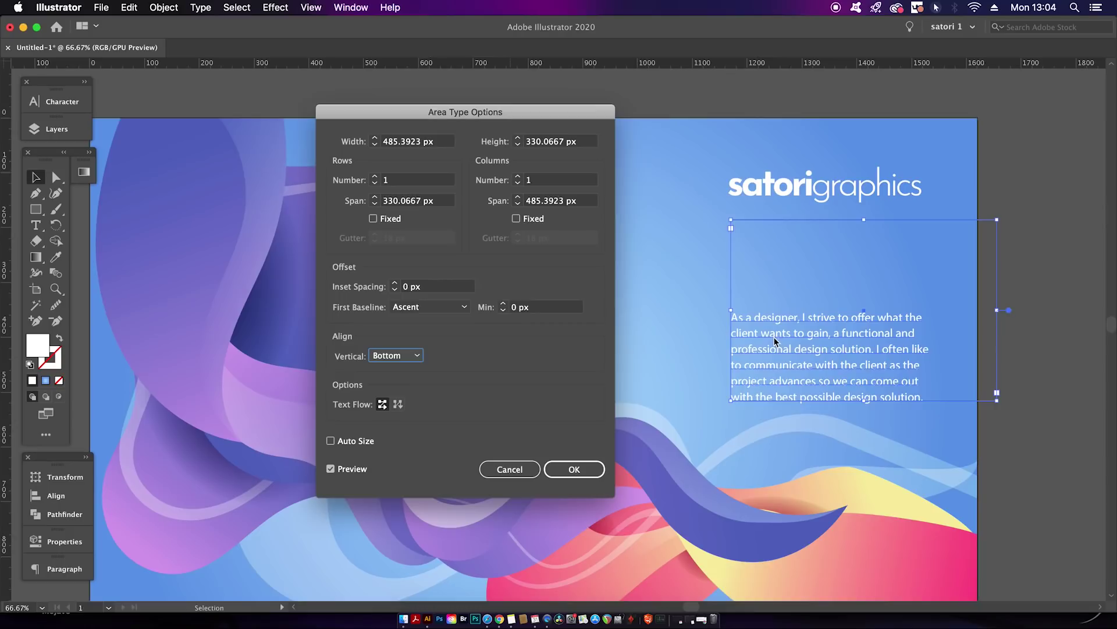
left_click(406, 355)
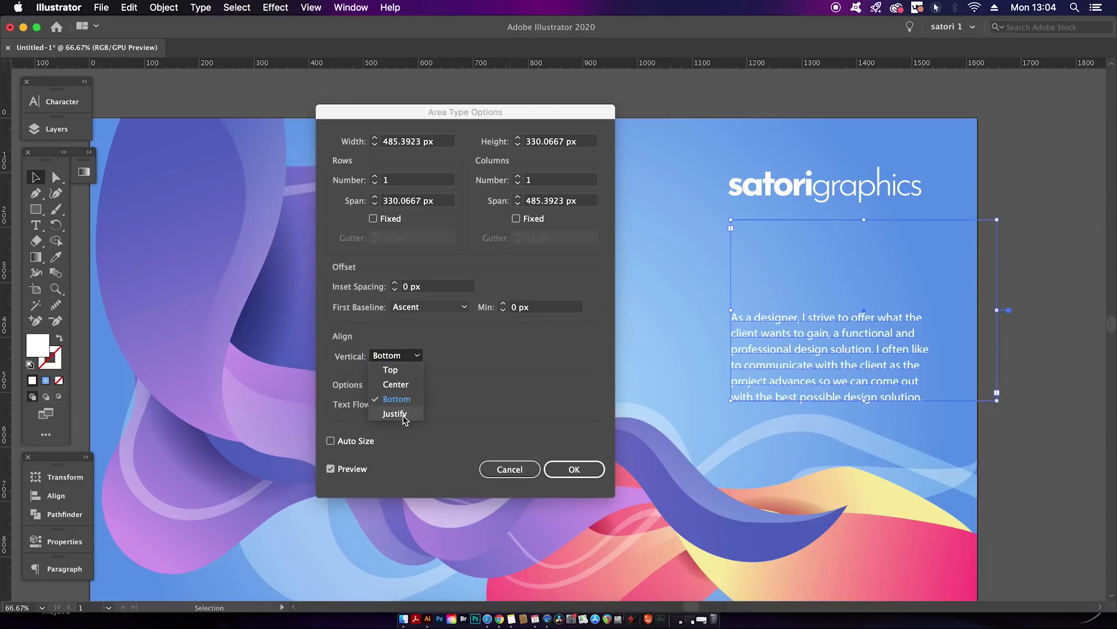
left_click(395, 412)
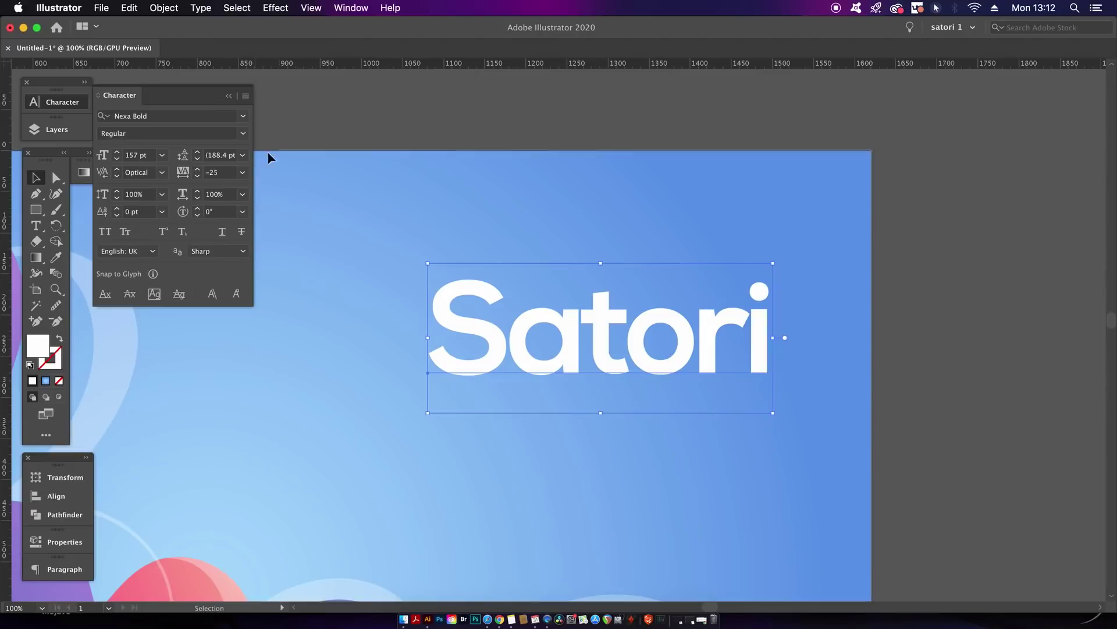
Step: Show the Font Height Options and step up the Satori font size
left_click(245, 95)
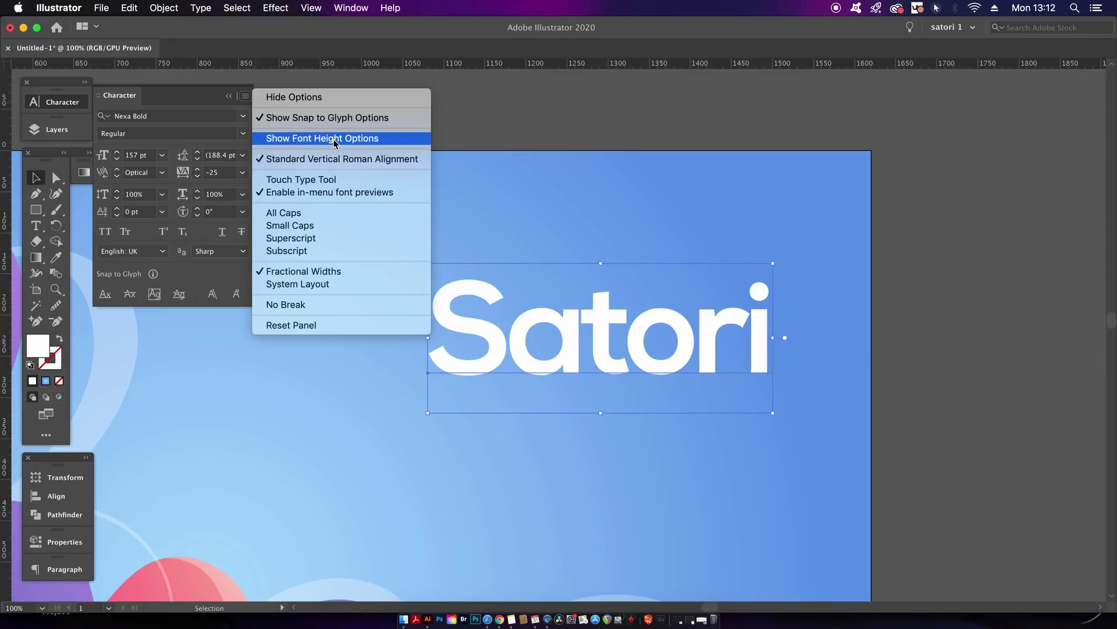
left_click(334, 142)
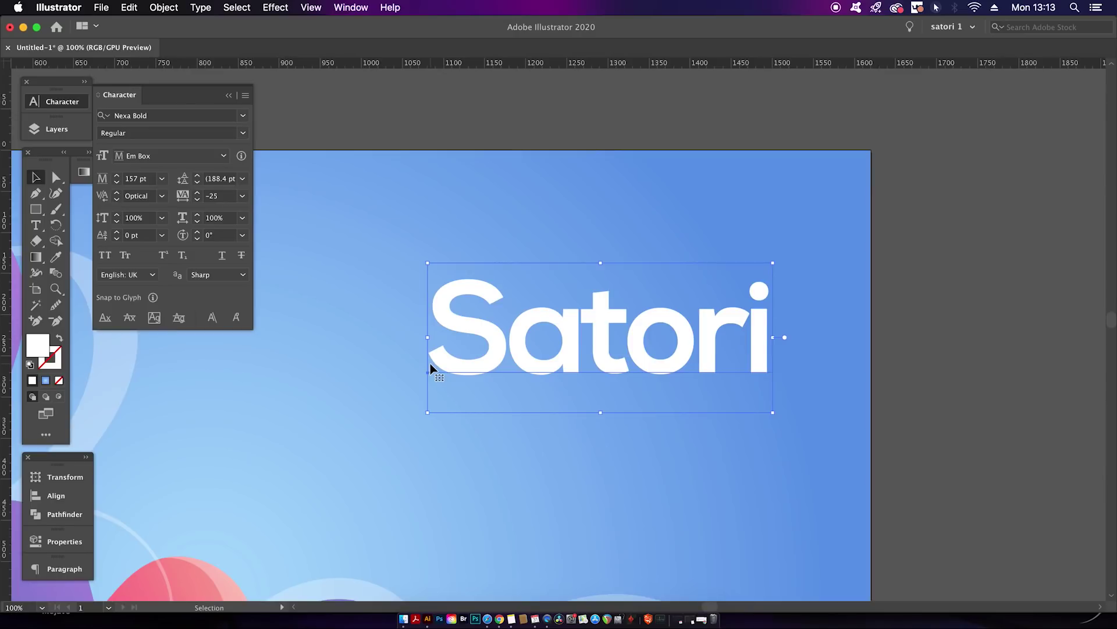
left_click(117, 176)
left_click(117, 177)
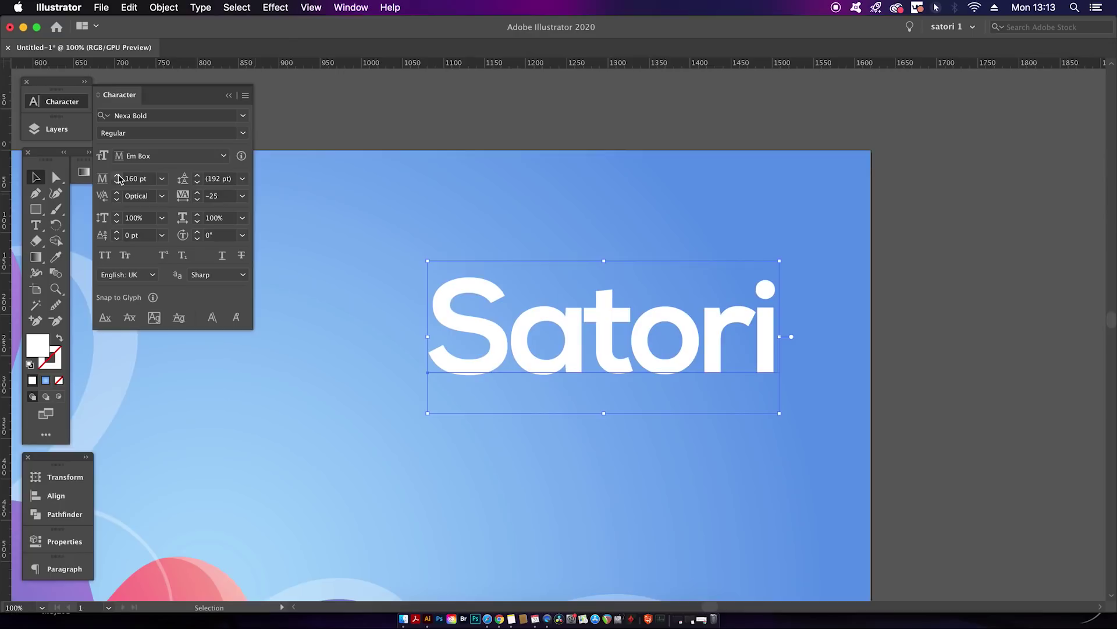
left_click(117, 177)
left_click(117, 176)
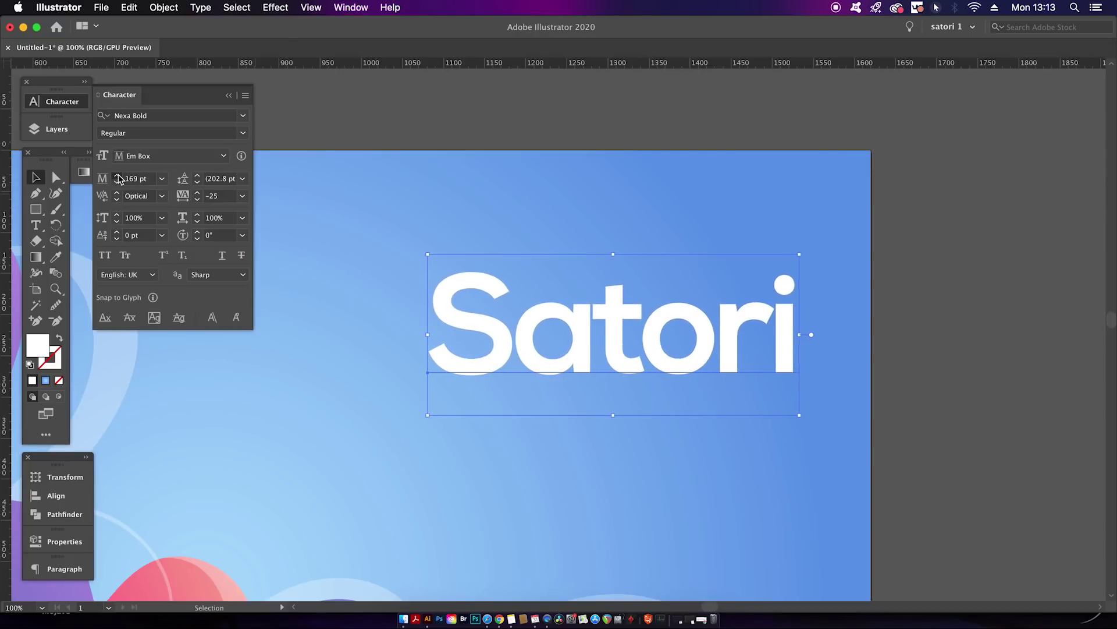
left_click(118, 177)
left_click(117, 176)
left_click(118, 177)
left_click(118, 176)
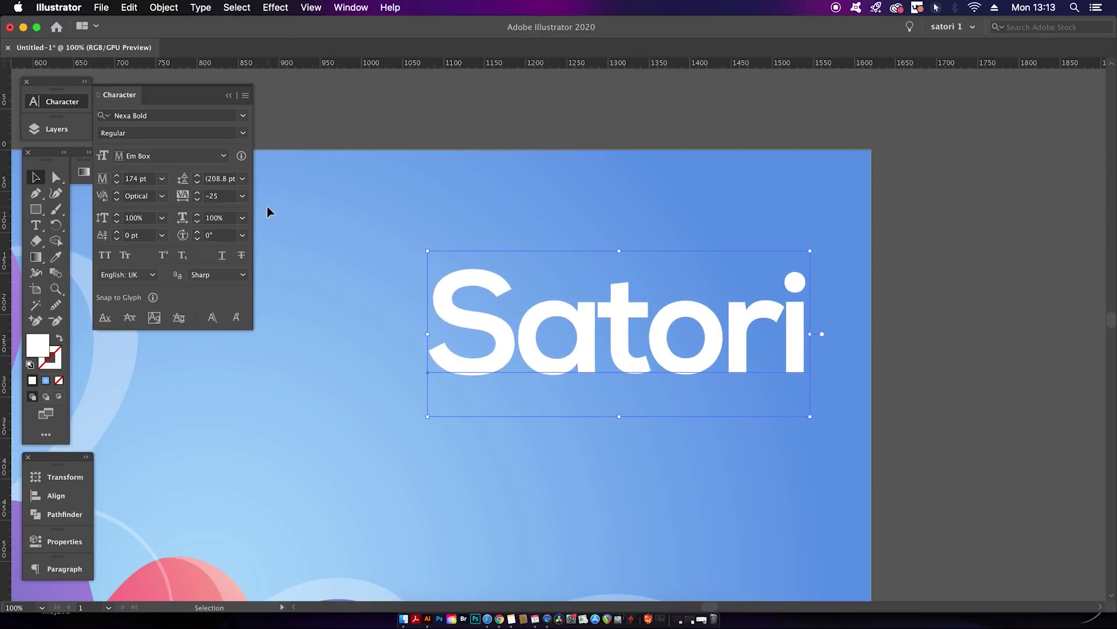
Step: Switch the height reference to Cap Height, then x-Height, and set Satori to 95 pt
left_click(222, 158)
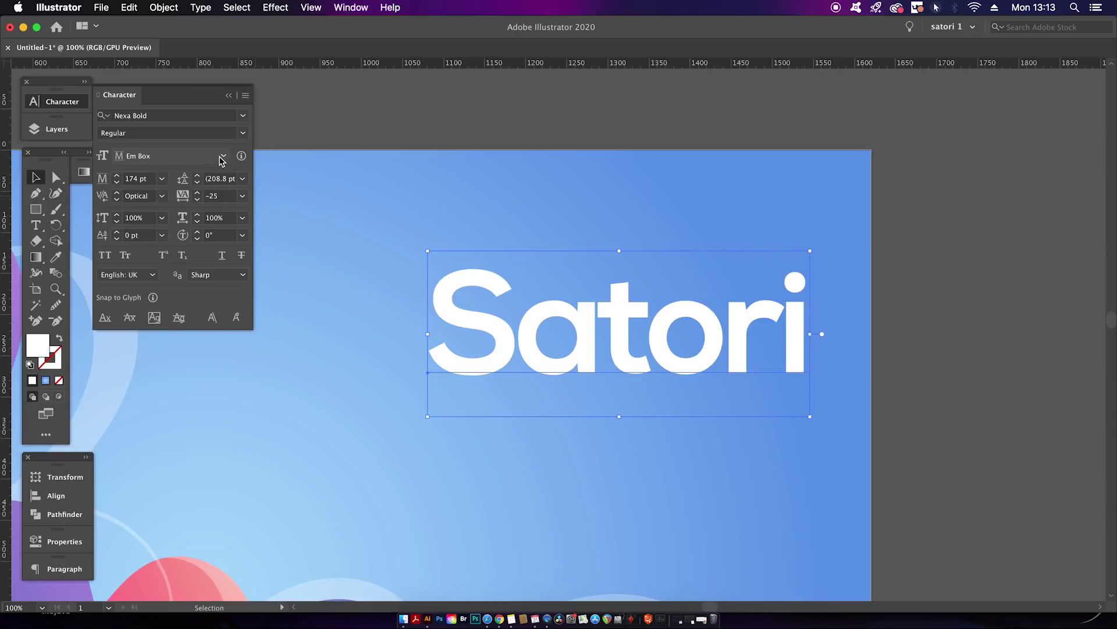
left_click(221, 157)
left_click(200, 185)
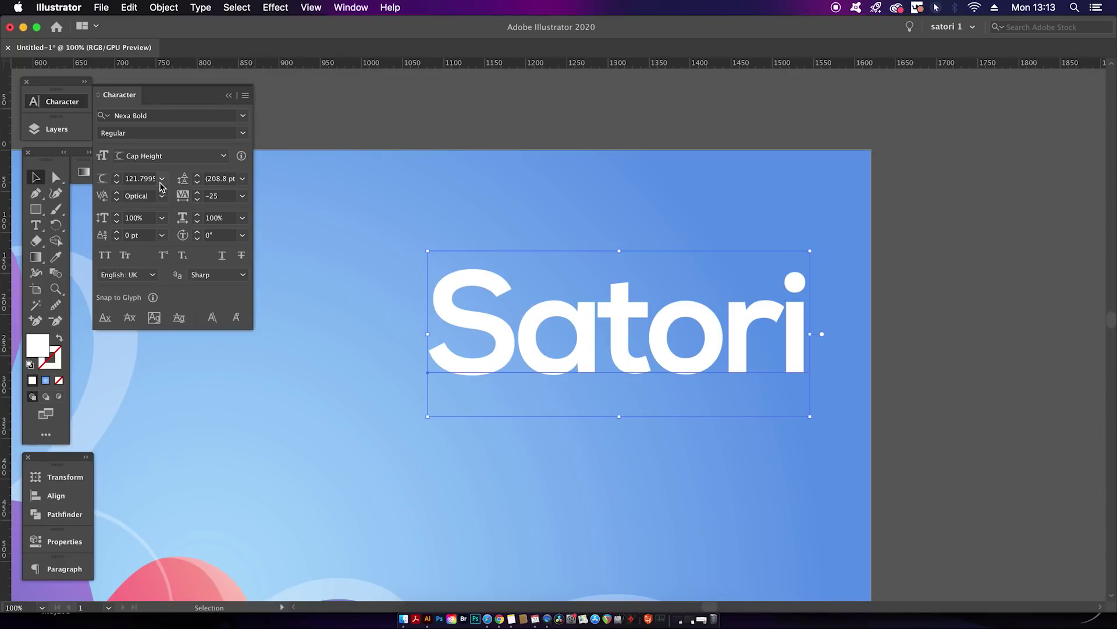
left_click(117, 176)
left_click(117, 175)
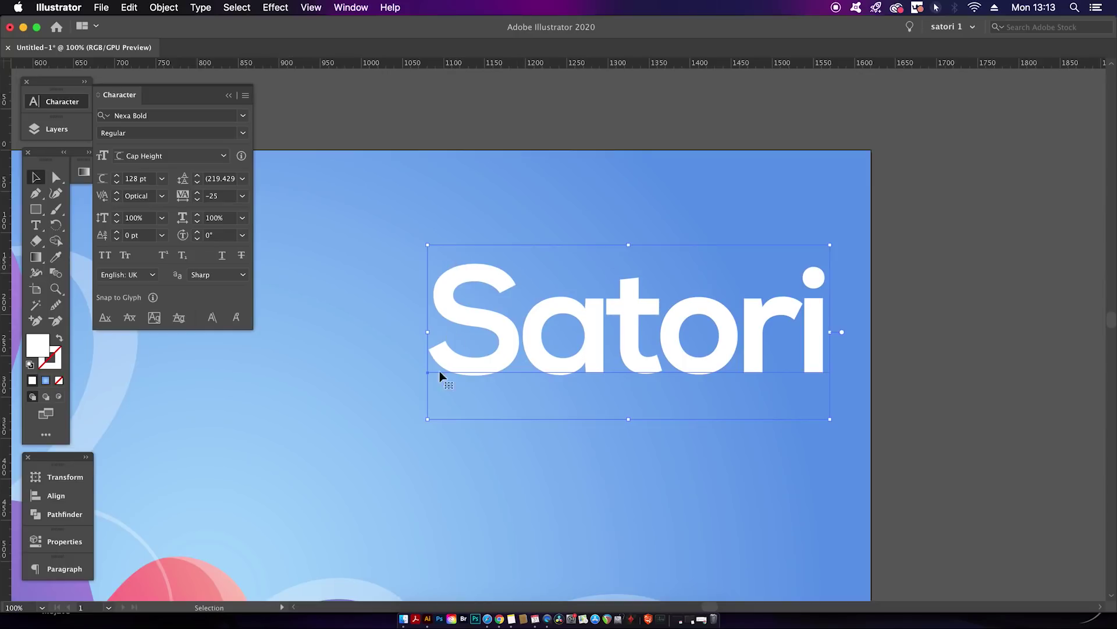
left_click(222, 157)
left_click(192, 201)
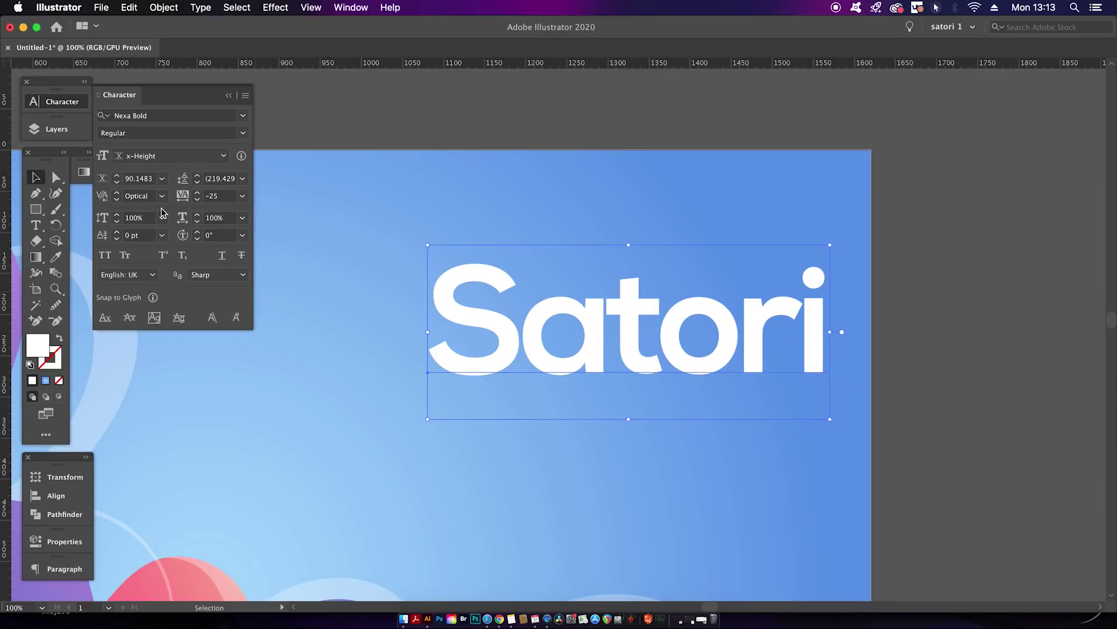
left_click(116, 176)
left_click(117, 176)
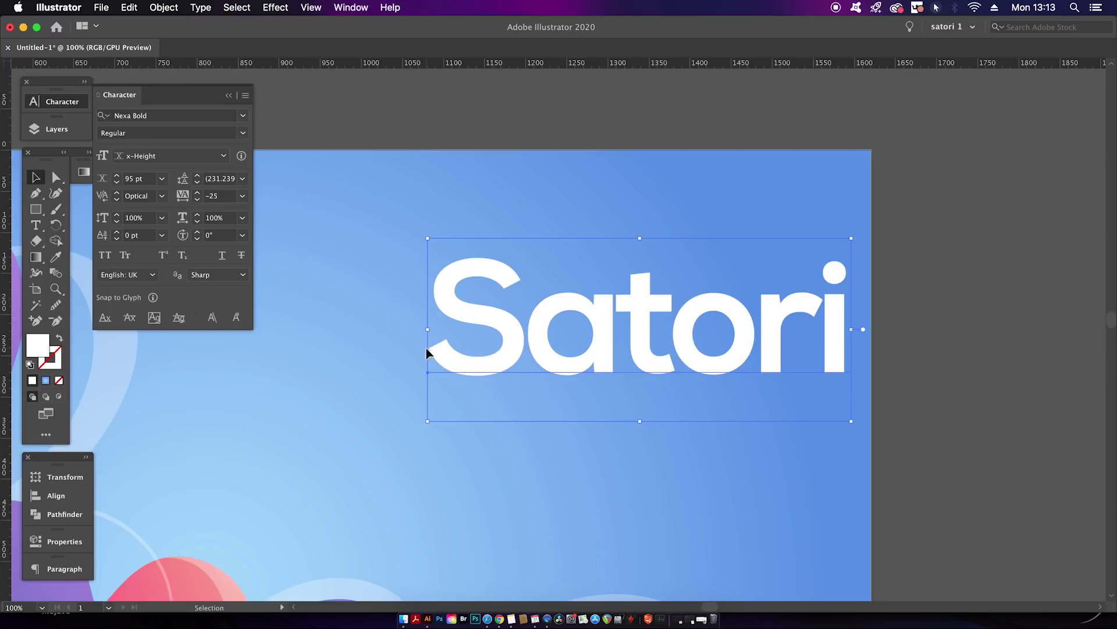
left_click(35, 210)
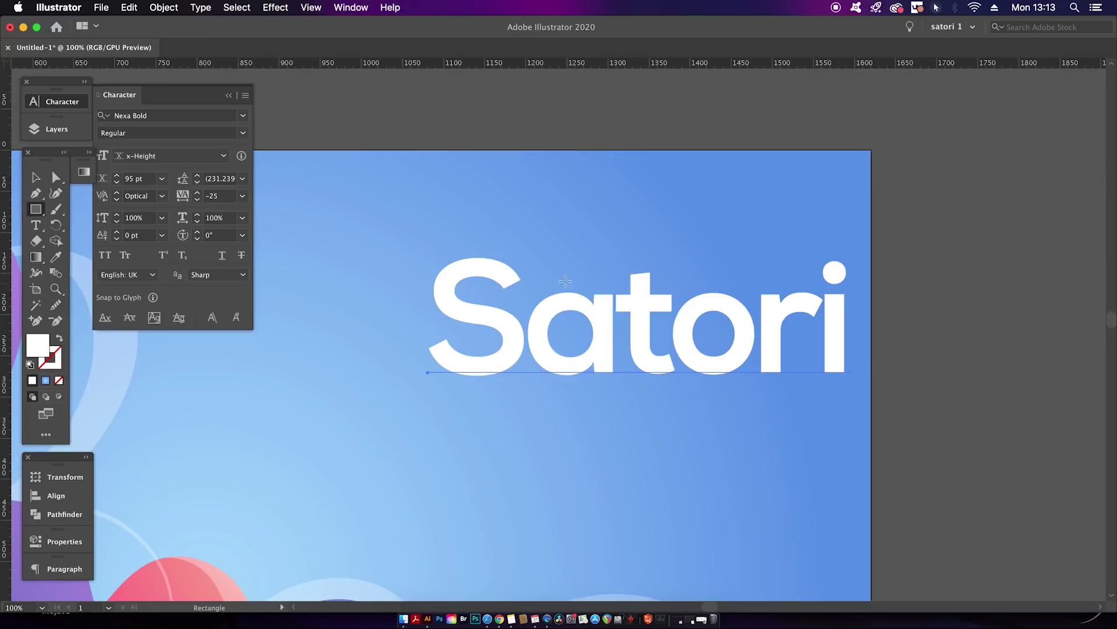
left_click_drag(565, 272, 615, 372)
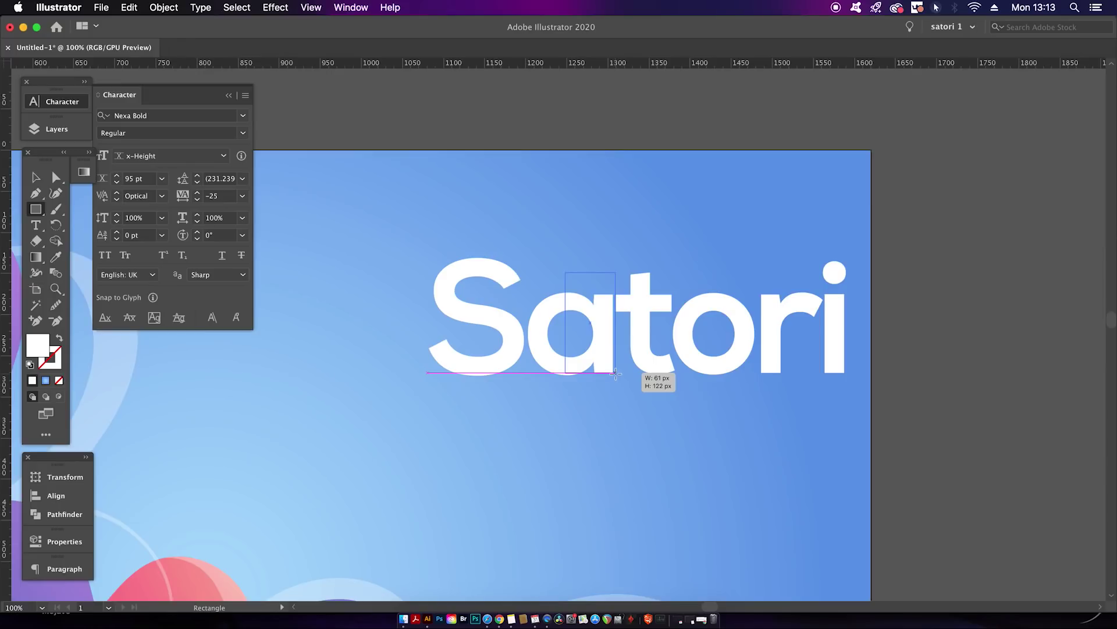
Step: Finish the rectangle over 'ator', swap its fill and stroke, and set Satori to 100 pt
left_click_drag(615, 372, 650, 374)
key("shift+x")
key("v")
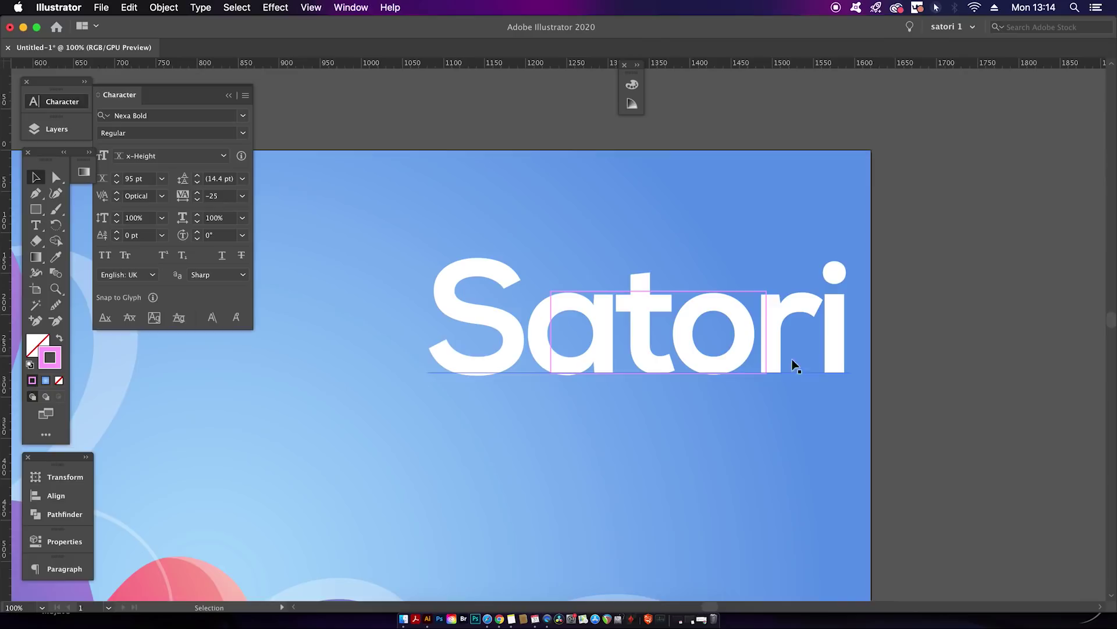
left_click(685, 345)
left_click(135, 178)
type("100")
key("Return")
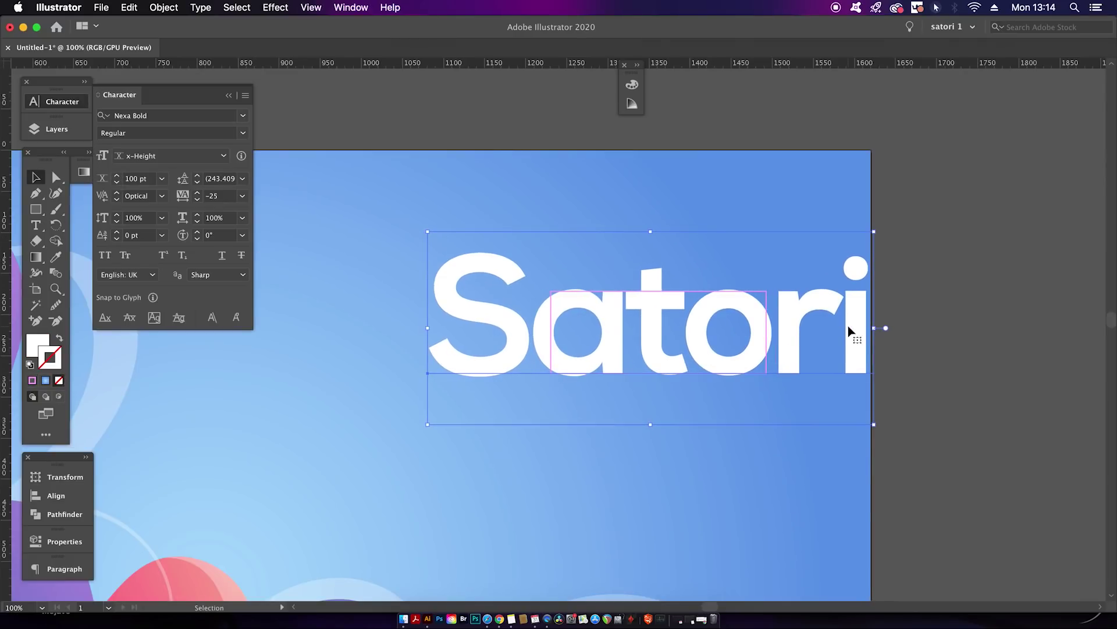
left_click(1010, 426)
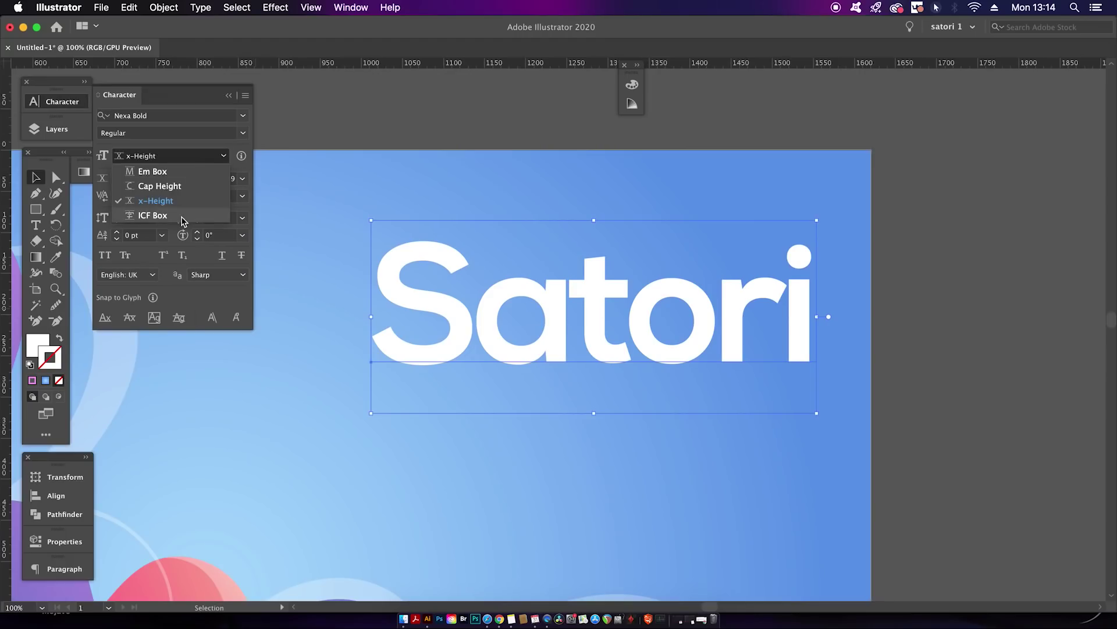
Step: Measure the font by ICF Box and step Satori up to 194 pt
left_click(184, 219)
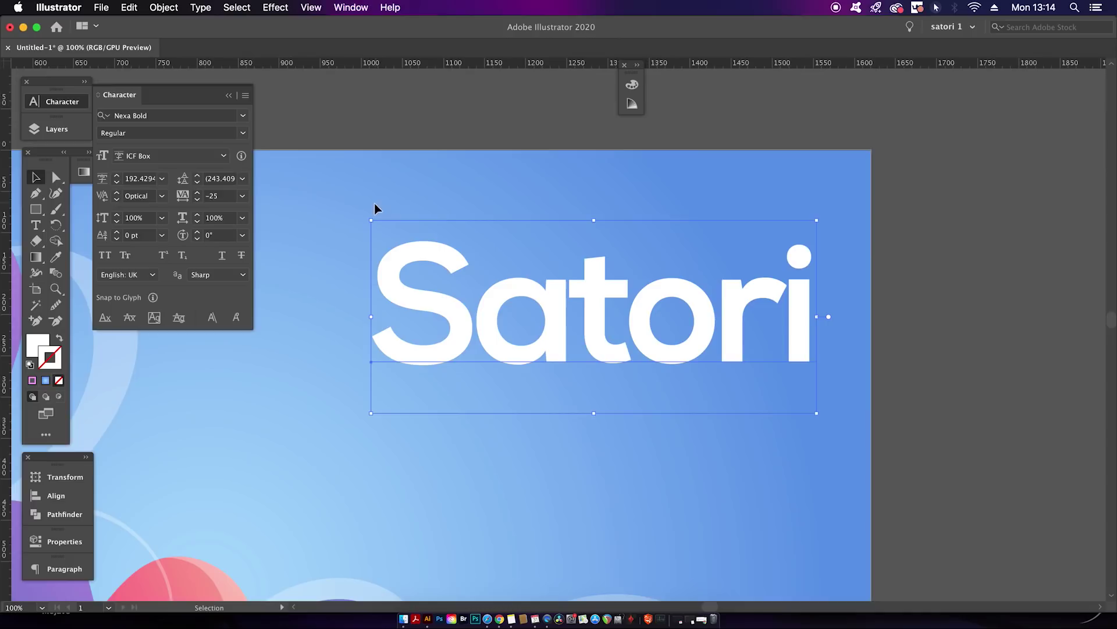
left_click(116, 174)
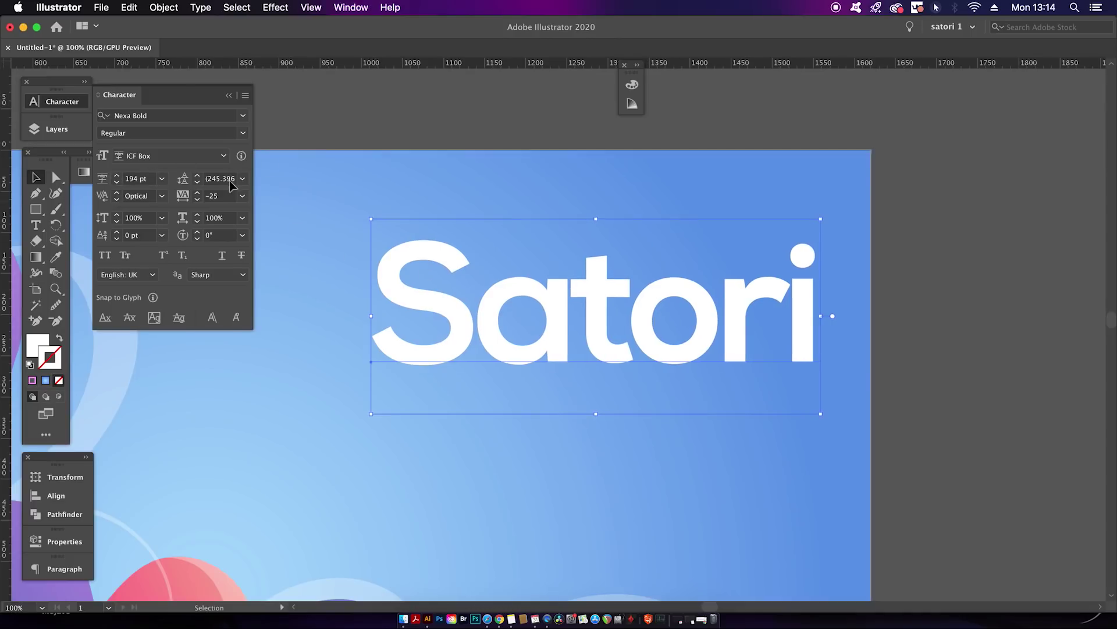
left_click(374, 128)
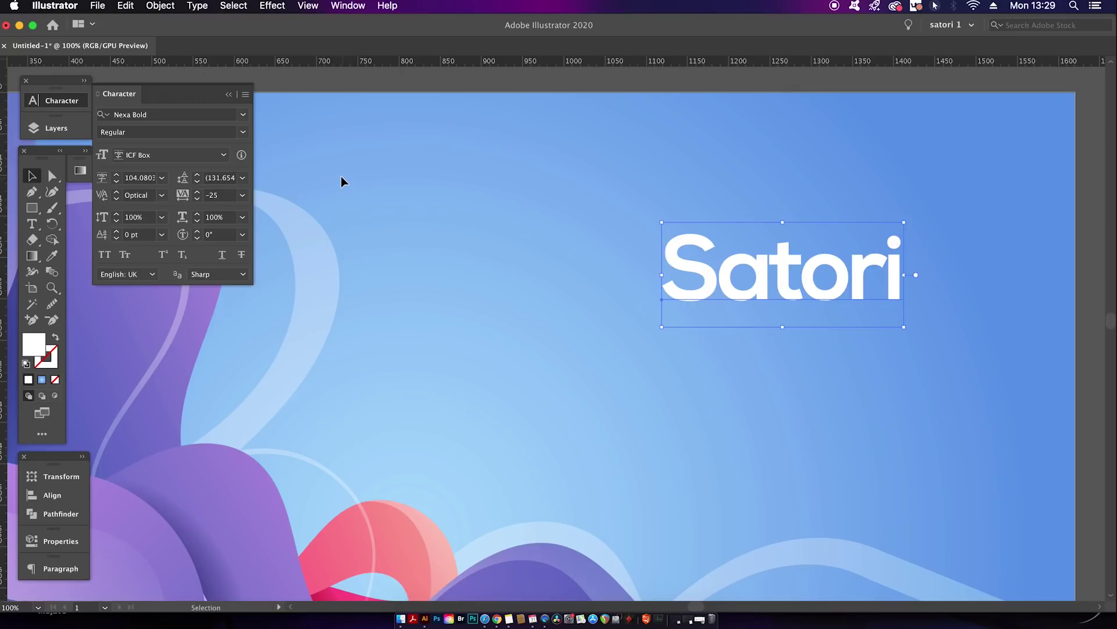
Step: Show Snap to Glyph Options and enable Baseline, Glyph Bounds, Proximity, Angular and Spine guides
left_click(245, 95)
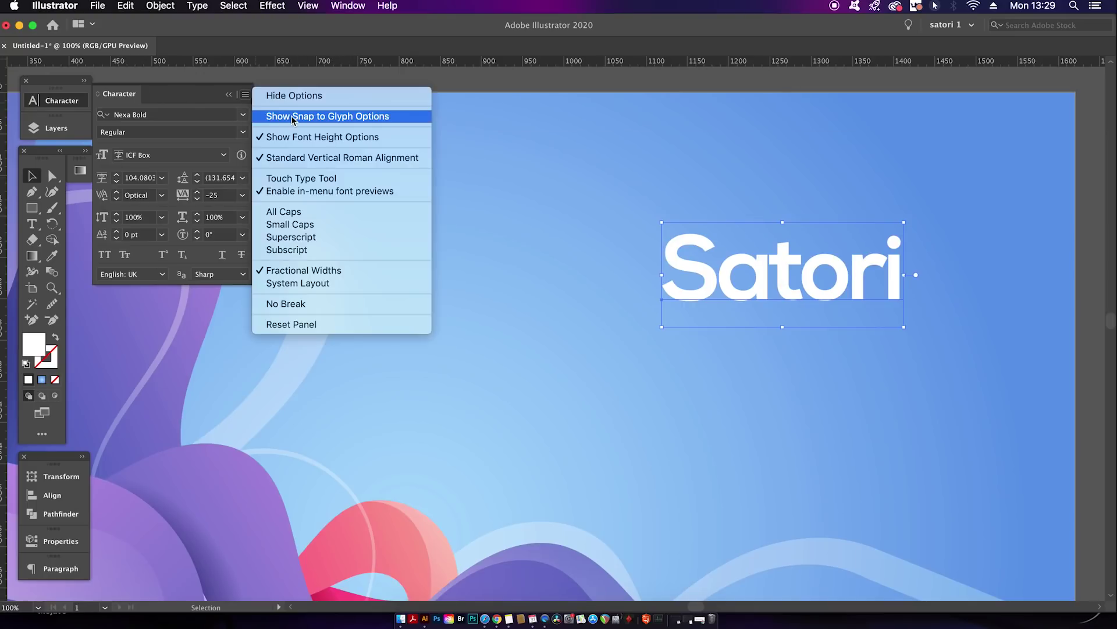
left_click(387, 119)
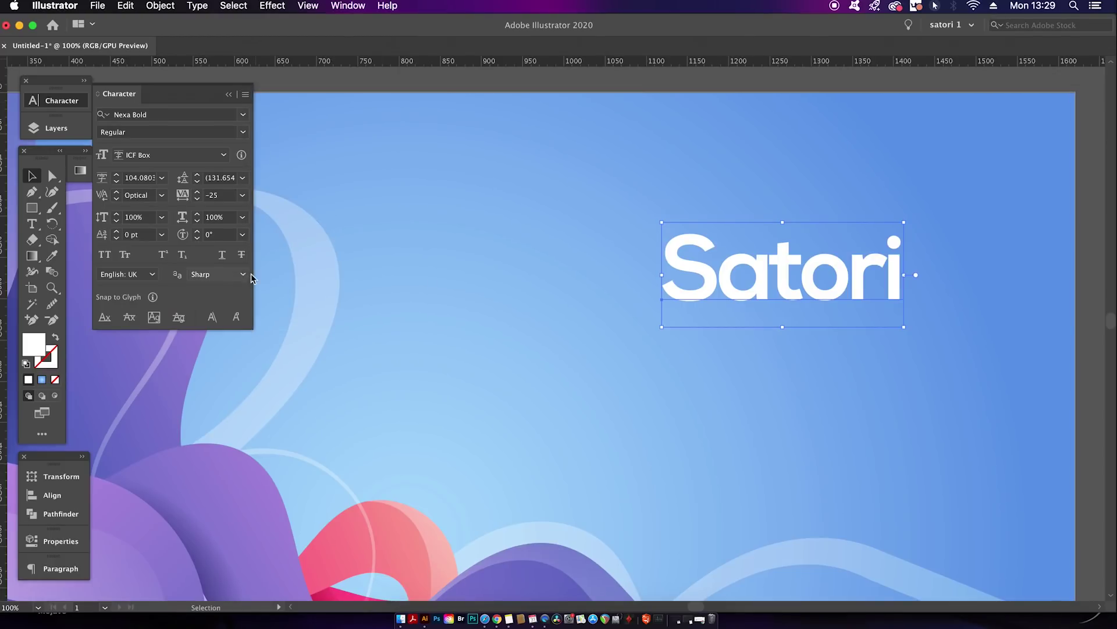
left_click(105, 319)
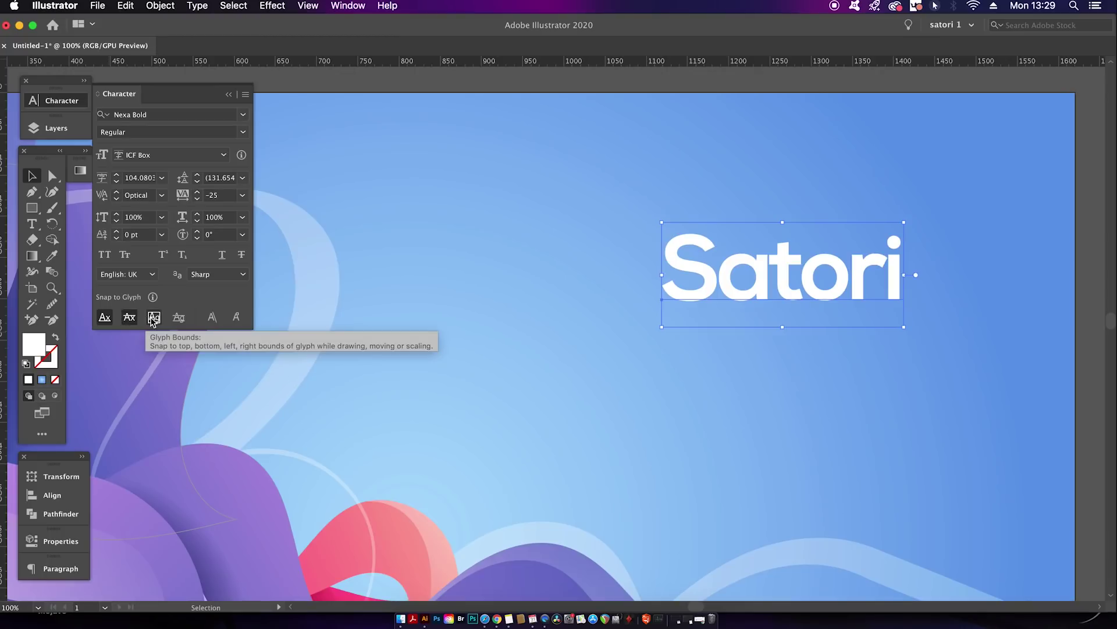
left_click(153, 319)
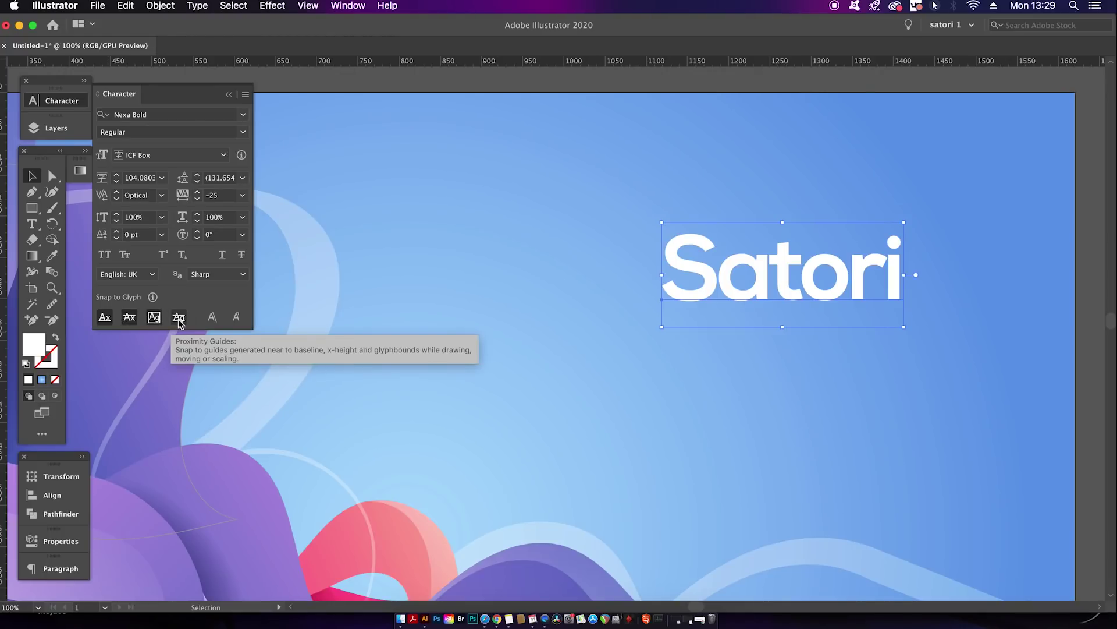
left_click(179, 320)
left_click(213, 318)
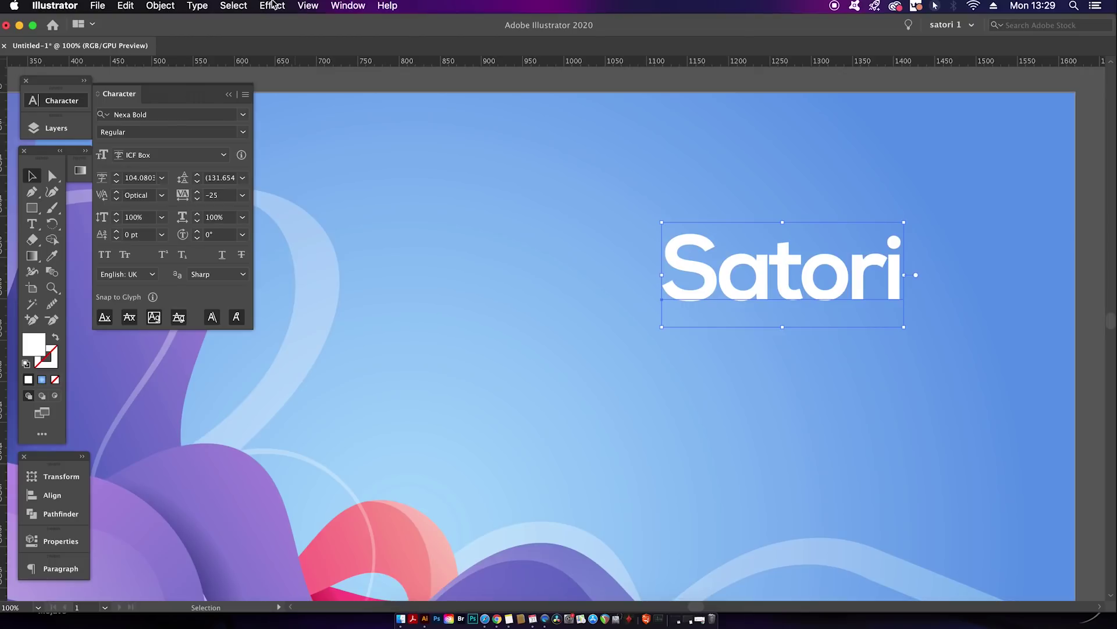
left_click(312, 5)
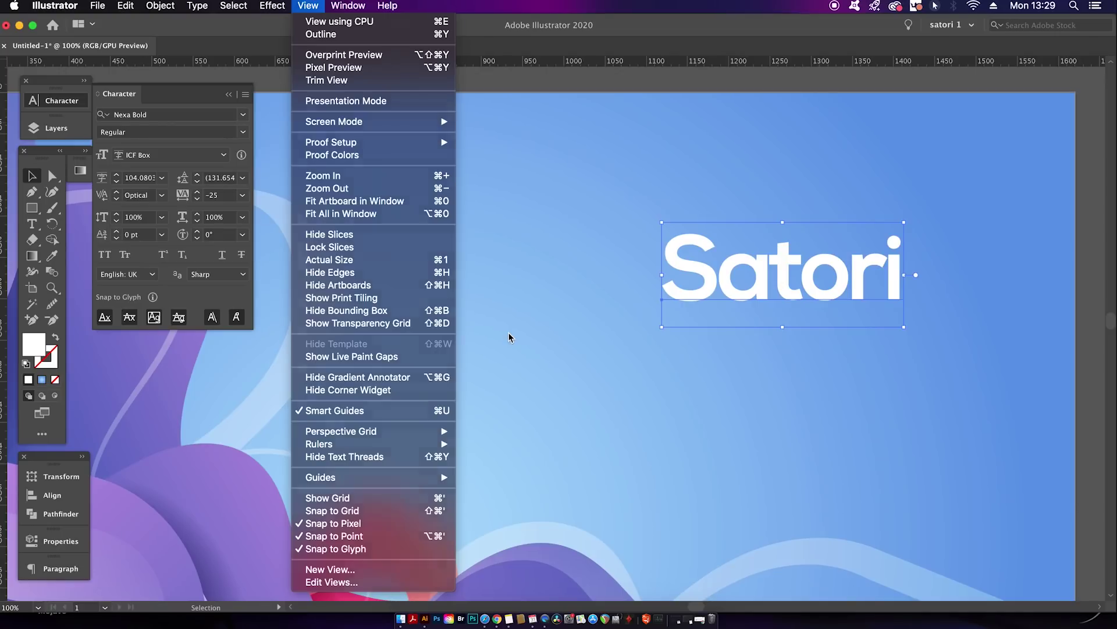
Step: Dismiss the View menu and confirm the Smart Guides preferences without changes
left_click(510, 337)
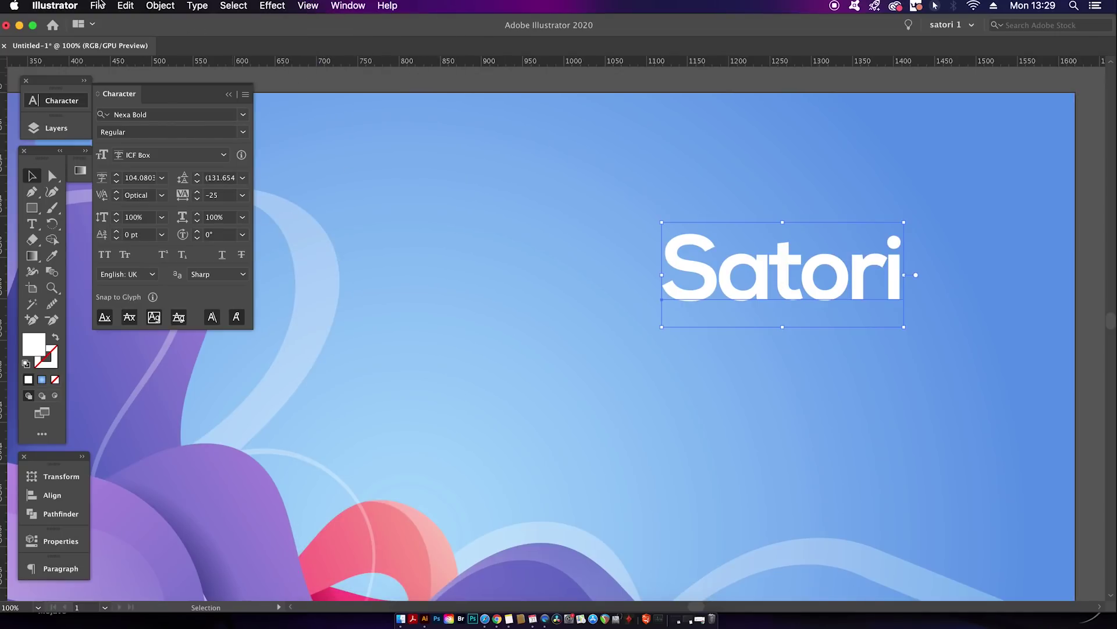
left_click(55, 5)
mouse_move(66, 42)
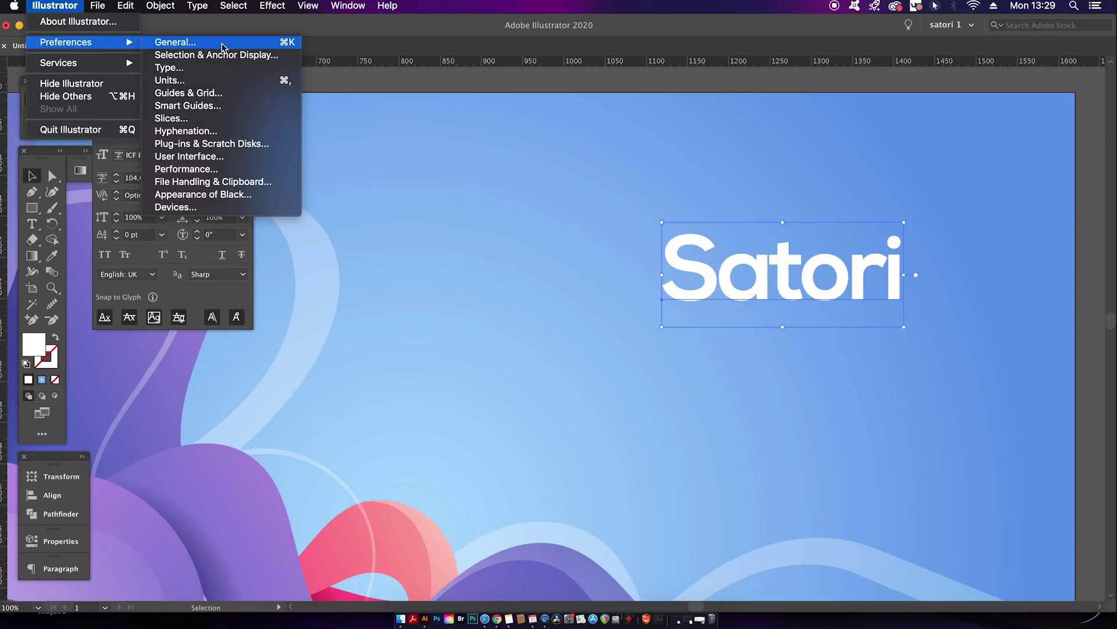
left_click(273, 107)
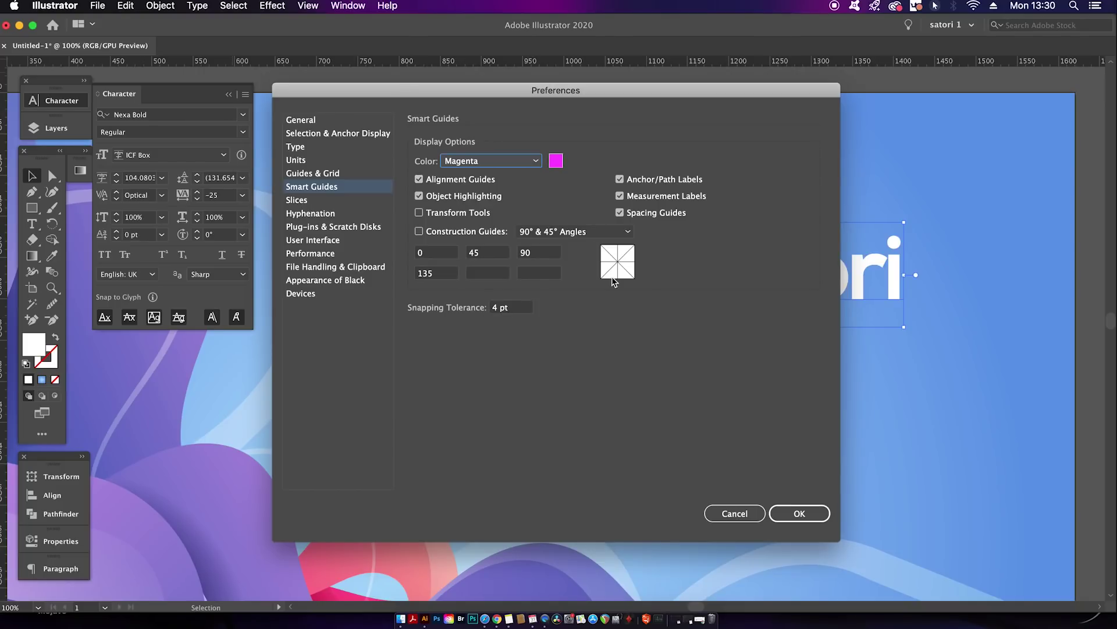
left_click(796, 513)
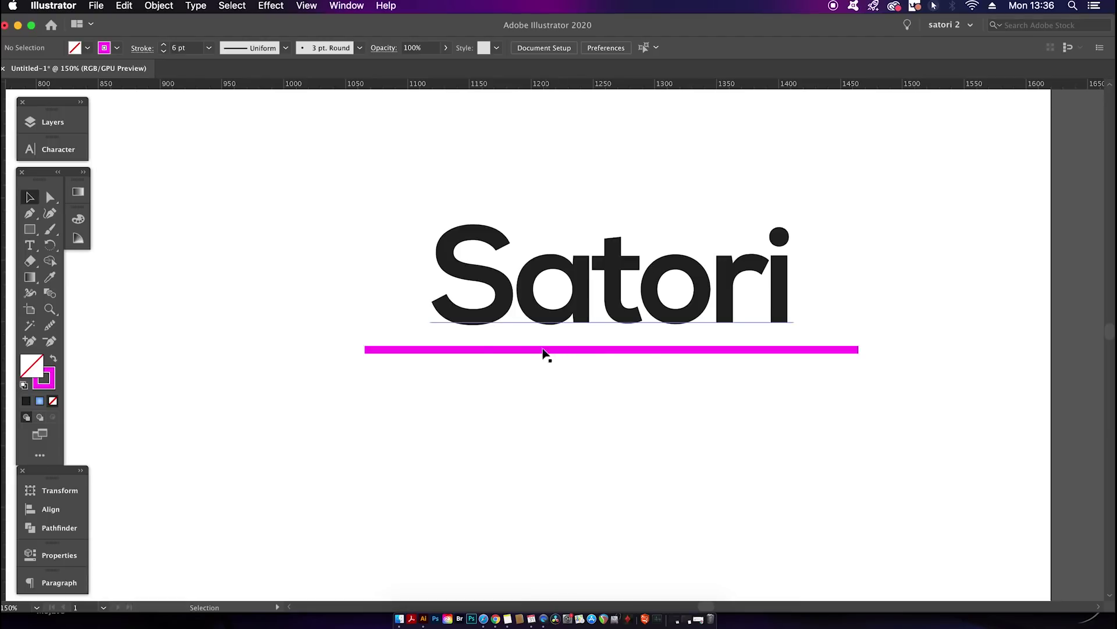
scroll(441, 354, "up", 5)
scroll(450, 384, "up", 3)
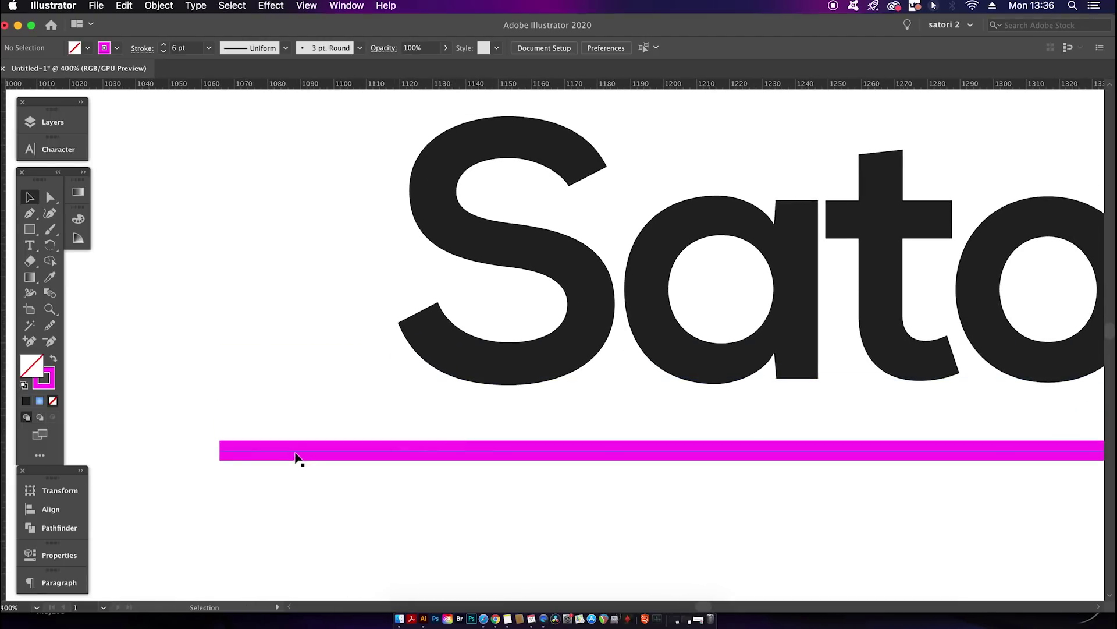
Step: Drag the magenta line up onto Satori's baseline guide, then select the text
mouse_move(300, 453)
left_mouse_down()
mouse_move(309, 389)
mouse_move(399, 385)
left_mouse_up()
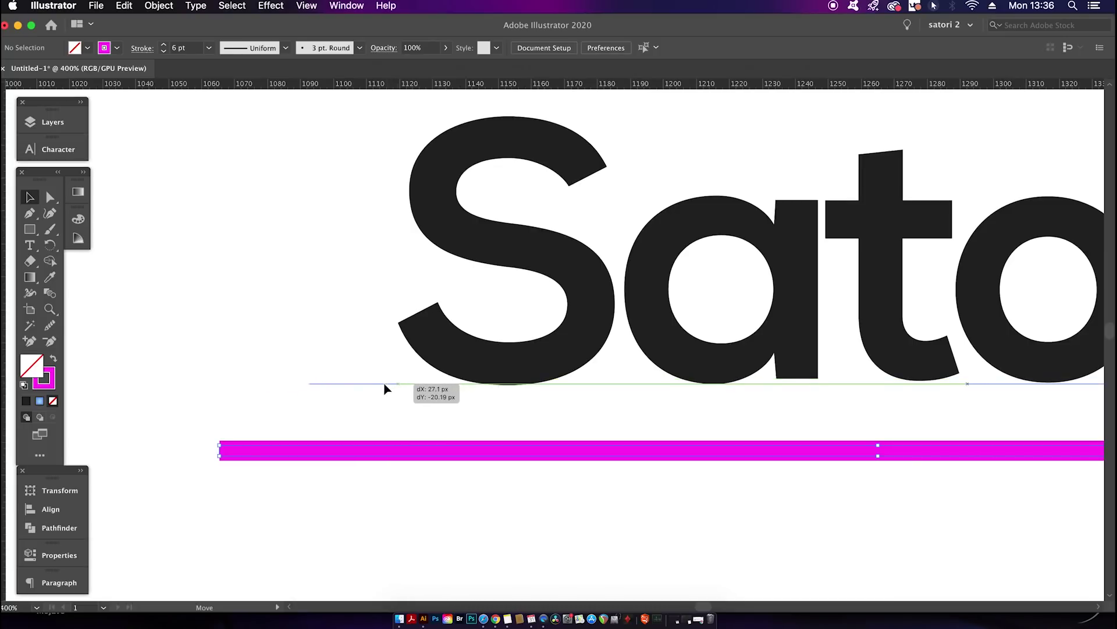
mouse_move(399, 385)
left_mouse_down()
mouse_move(353, 382)
mouse_move(898, 384)
mouse_move(559, 393)
mouse_move(446, 332)
mouse_move(437, 204)
mouse_move(366, 222)
mouse_move(320, 210)
mouse_move(339, 216)
mouse_move(357, 202)
mouse_move(382, 119)
mouse_move(391, 225)
left_mouse_up()
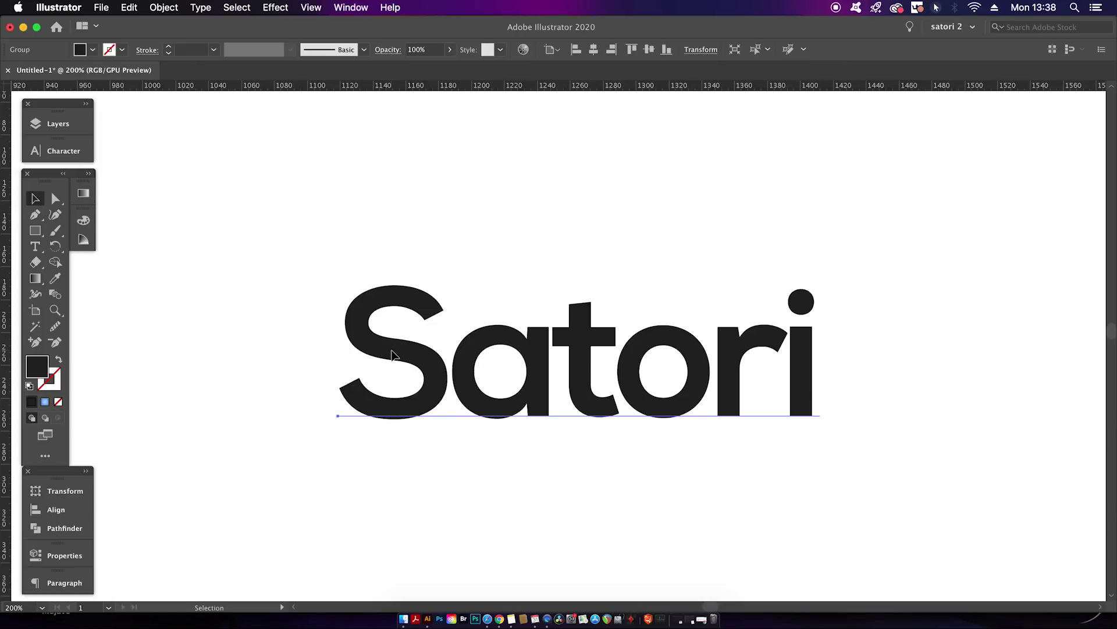
left_click(395, 354)
right_click(385, 352)
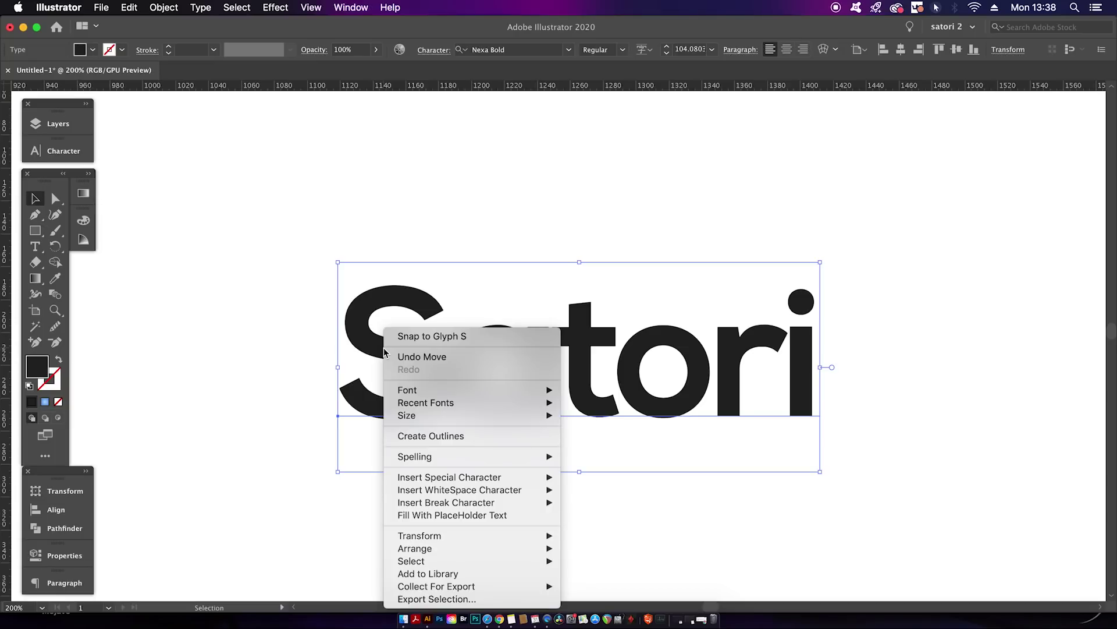
left_click(446, 338)
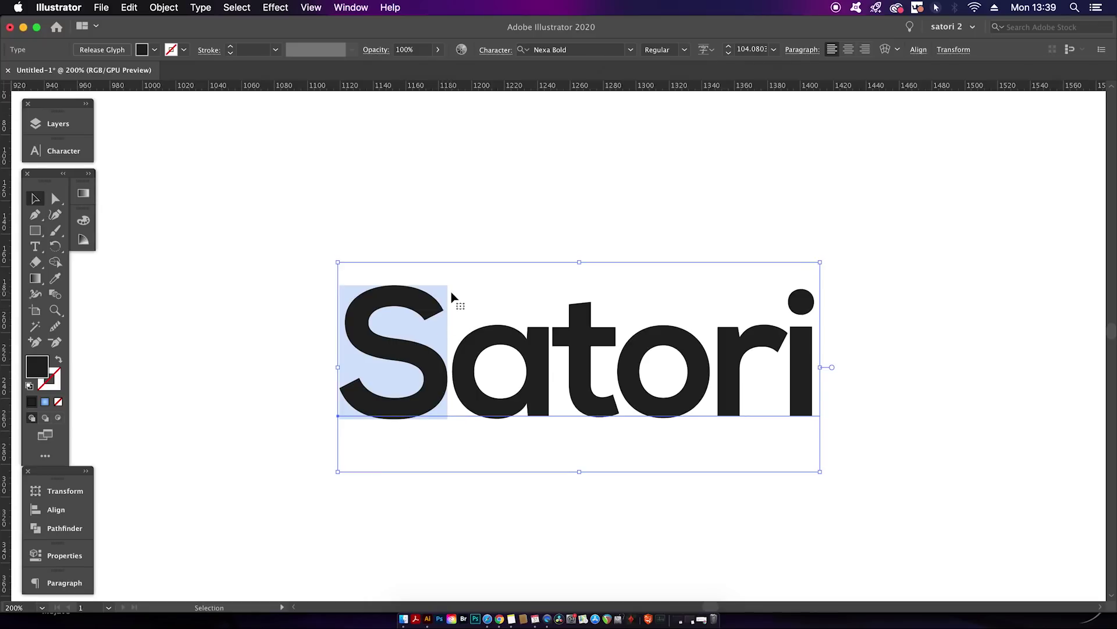
key("p")
key("super+equal")
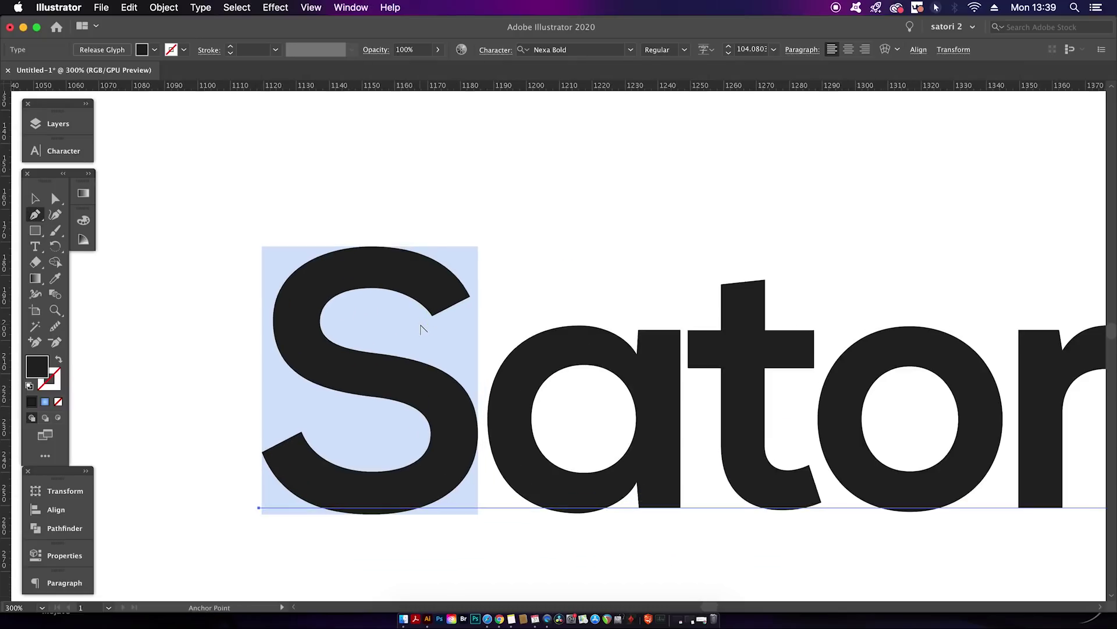
key("super+equal")
mouse_move(430, 316)
left_mouse_down()
mouse_move(460, 305)
mouse_move(436, 317)
left_mouse_up()
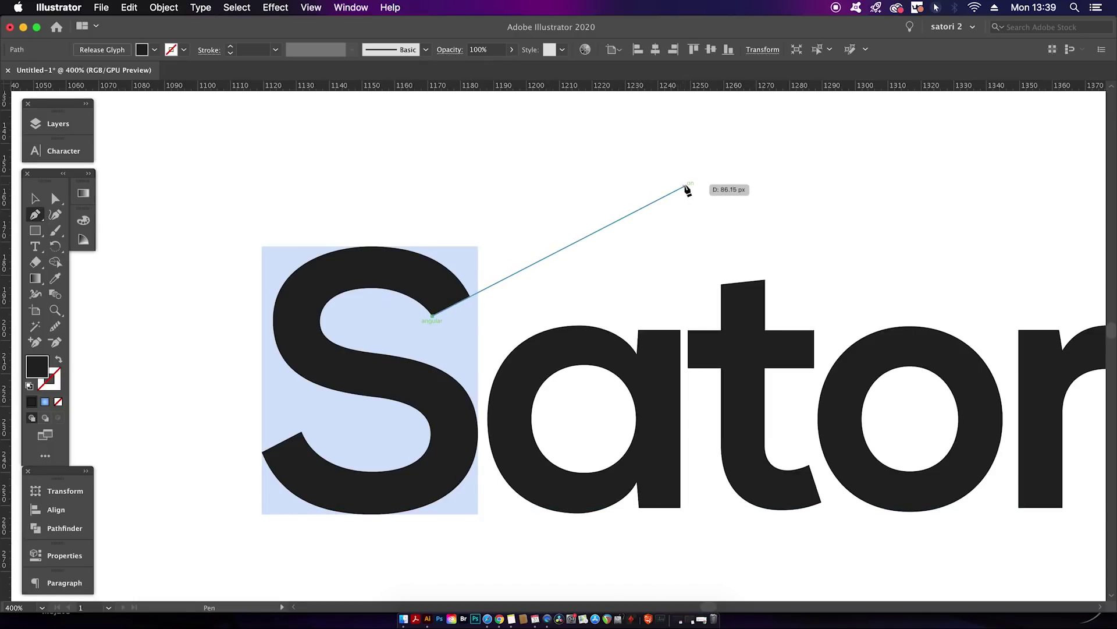
key("v")
scroll(523, 295, "up", 1)
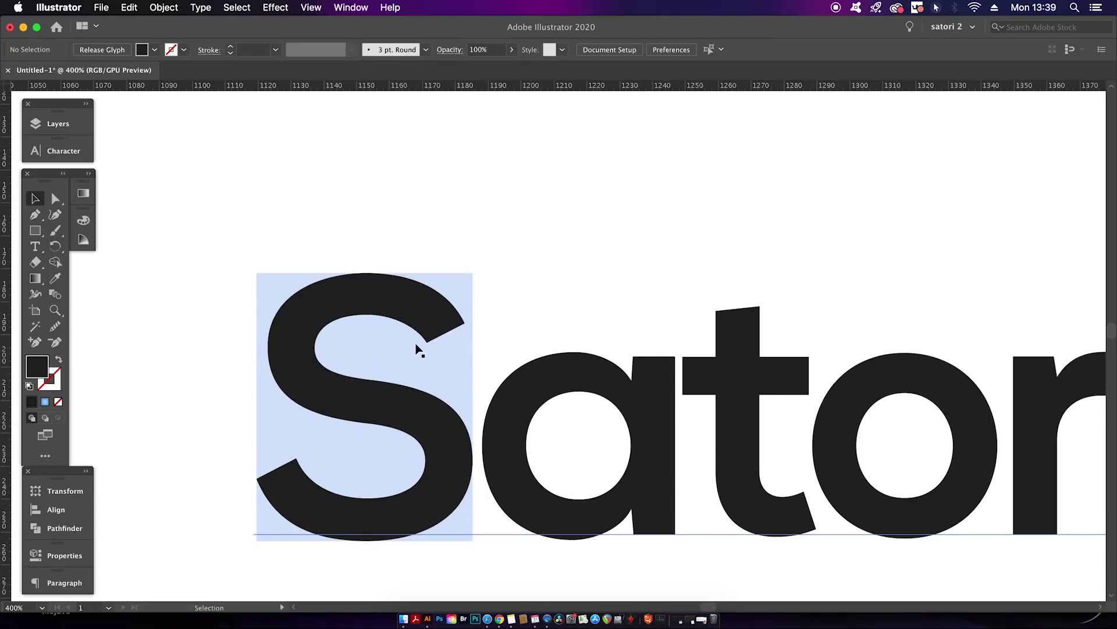
right_click(428, 325)
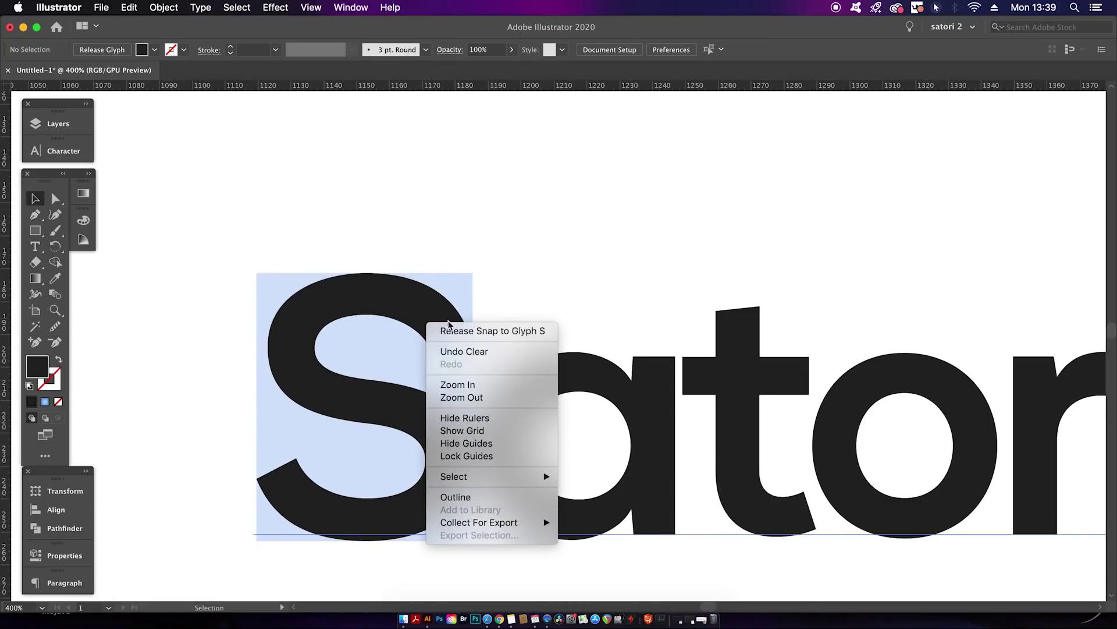
left_click(522, 334)
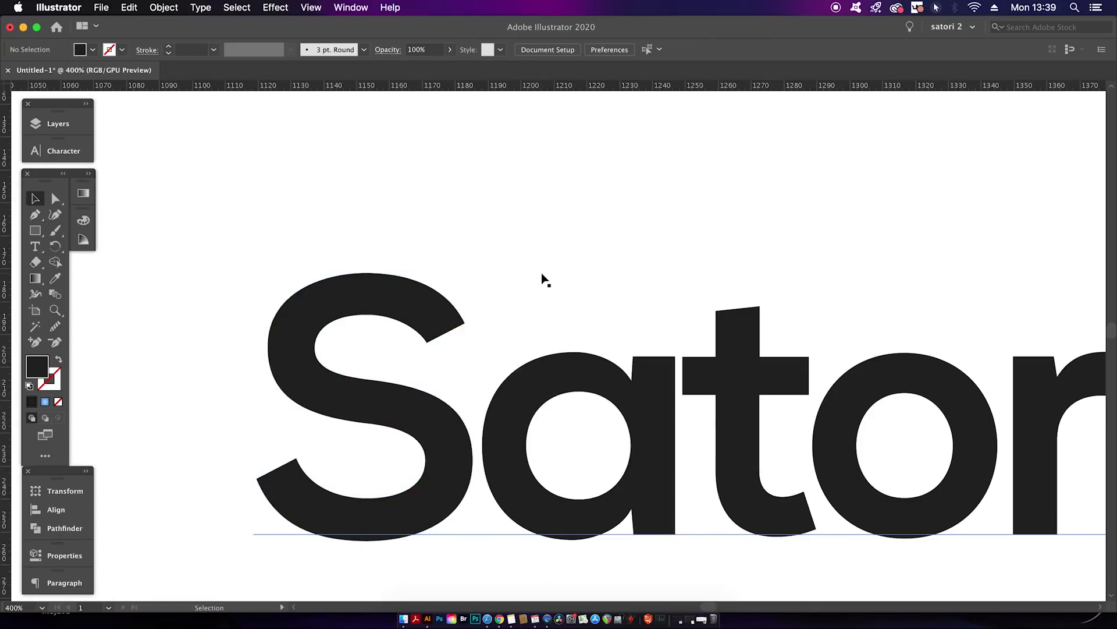
left_click_drag(823, 356, 405, 286)
scroll(571, 334, "right", 3)
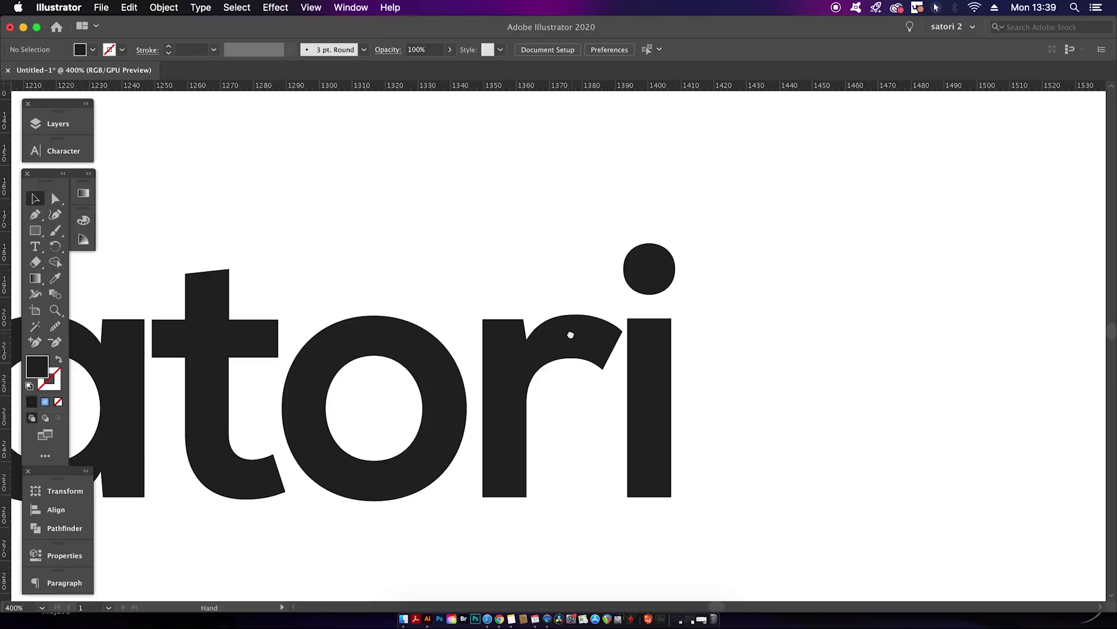
Step: Turn on Snap to Glyph for Satori's letter i from the right-click menu
left_click(659, 356)
right_click(659, 358)
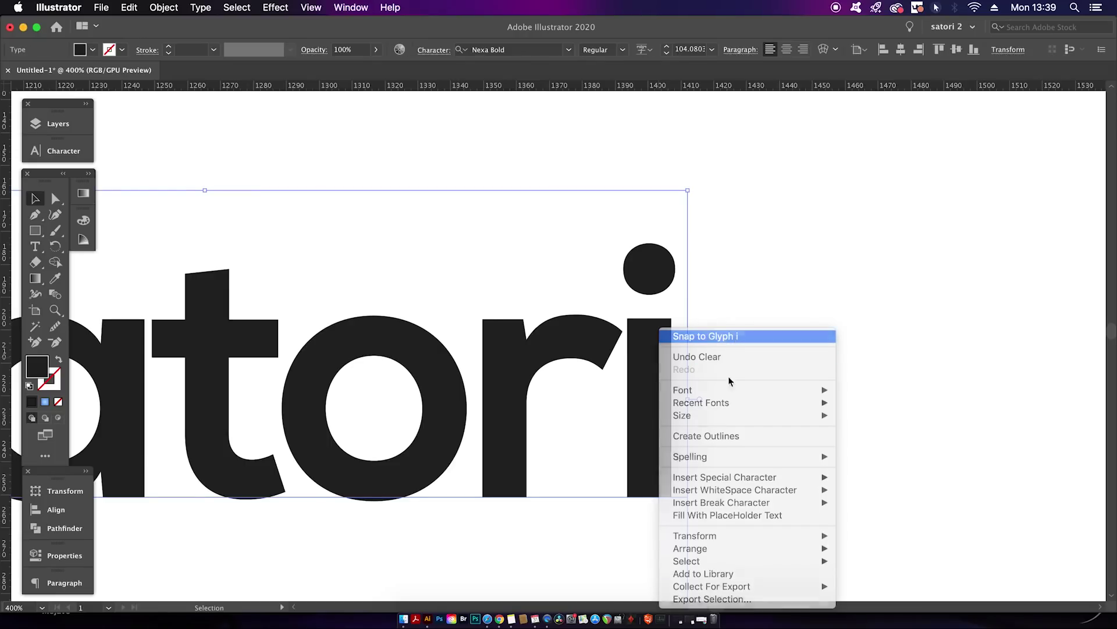
key("super+minus")
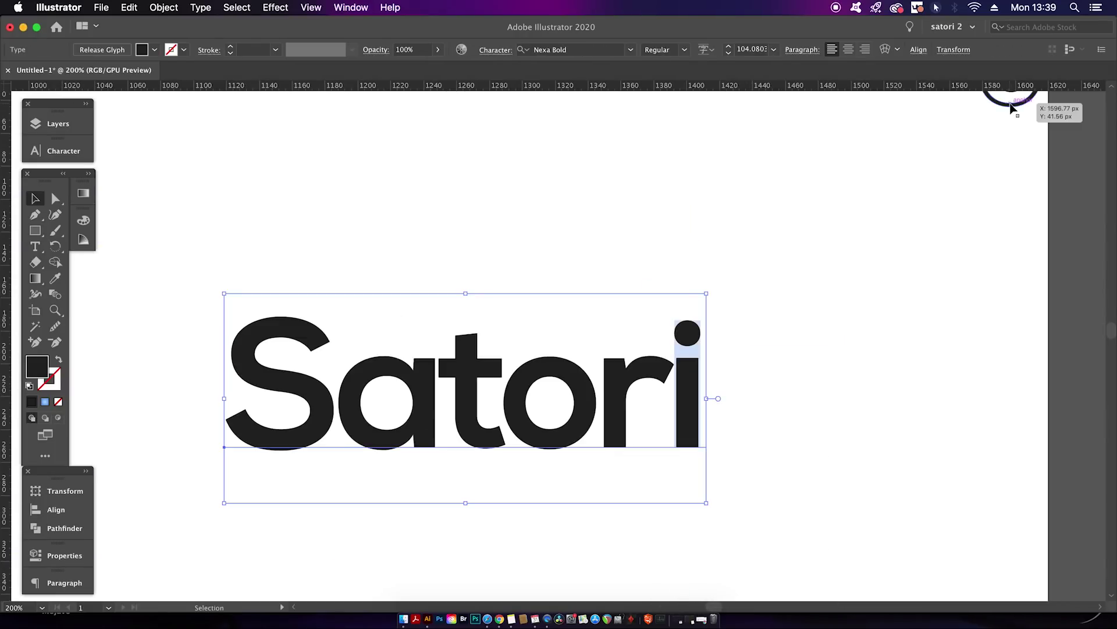
Step: Drag the © beside the i and snap its top level with the i's dot
left_click_drag(1011, 104, 739, 387)
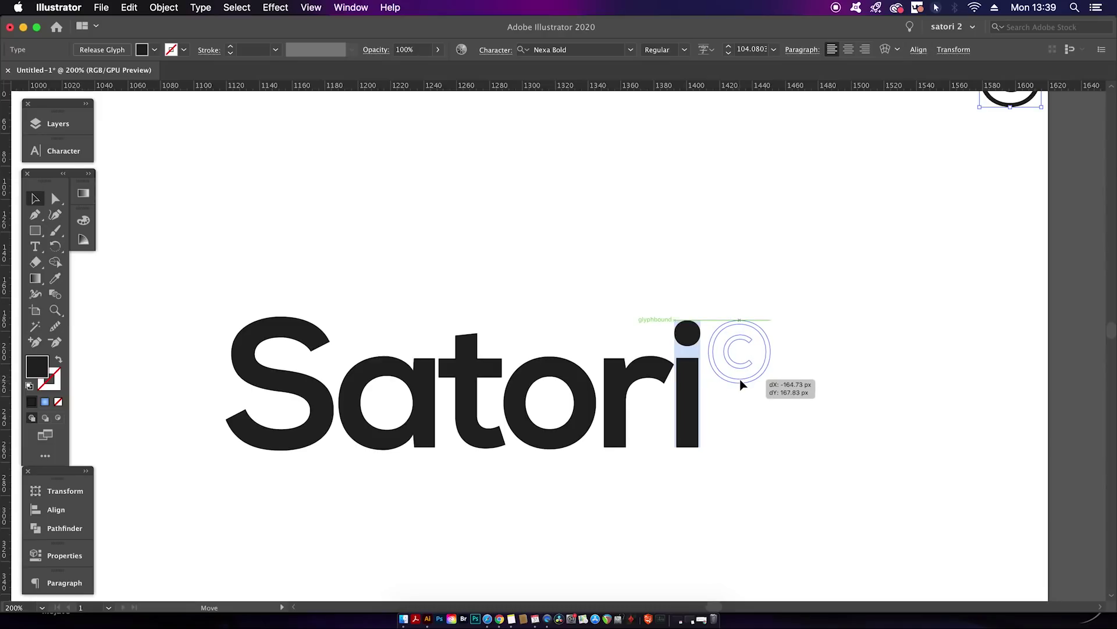
mouse_move(740, 387)
left_mouse_down()
mouse_move(739, 418)
mouse_move(773, 369)
mouse_move(762, 471)
left_mouse_up()
key("super+equal")
left_click(872, 458)
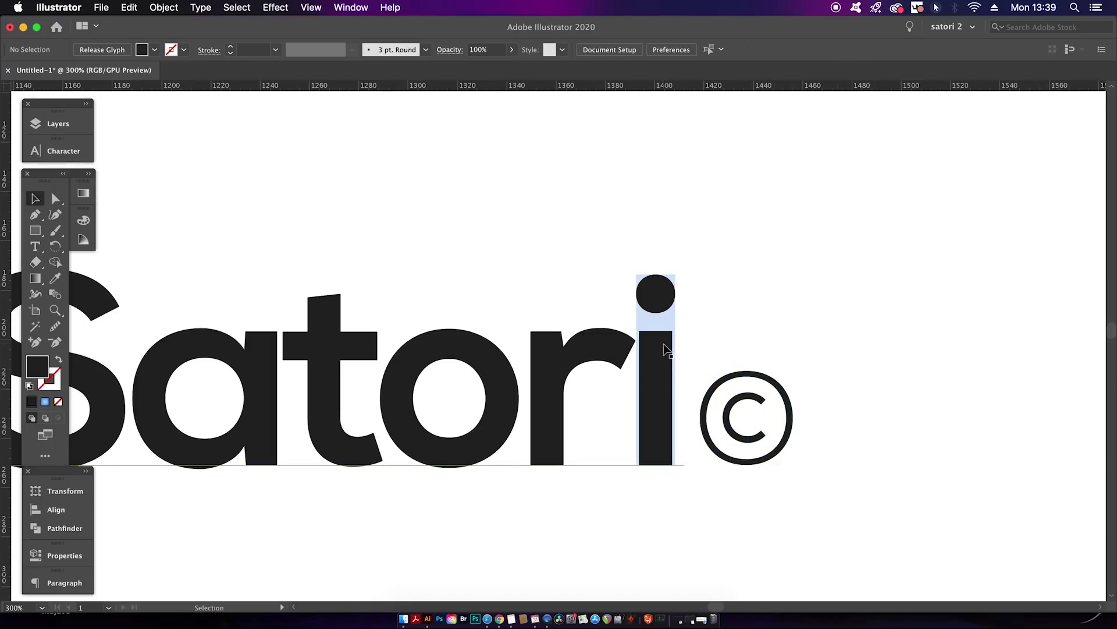
mouse_move(764, 382)
left_mouse_down()
mouse_move(783, 318)
mouse_move(773, 292)
left_mouse_up()
left_click(742, 392)
scroll(741, 392, "down", 2)
scroll(687, 393, "down", 2)
scroll(688, 392, "left", 1)
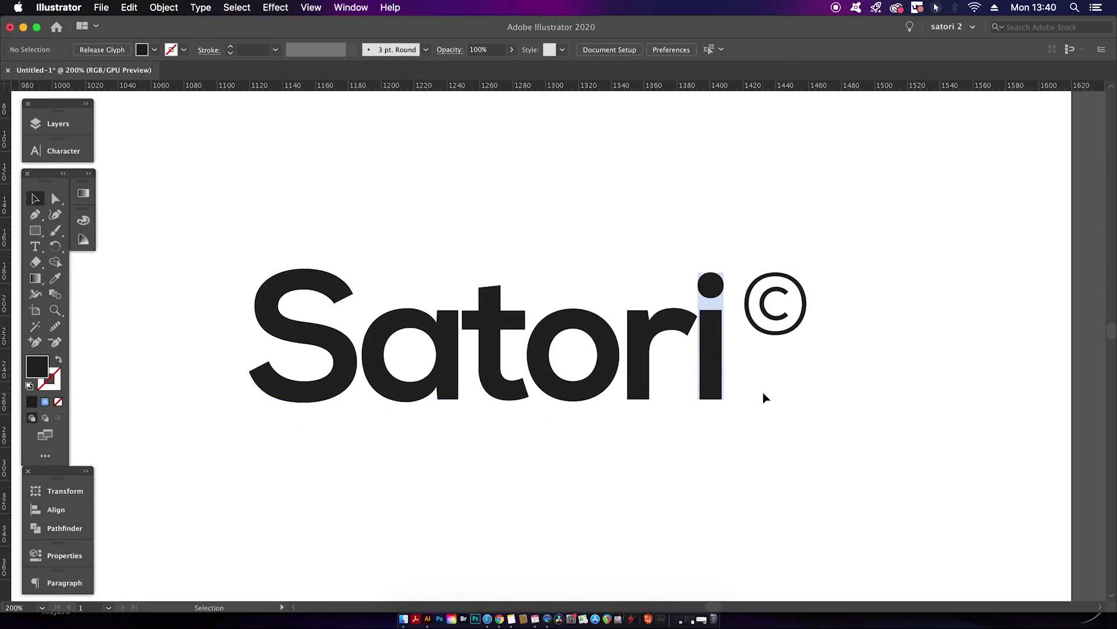
right_click(717, 374)
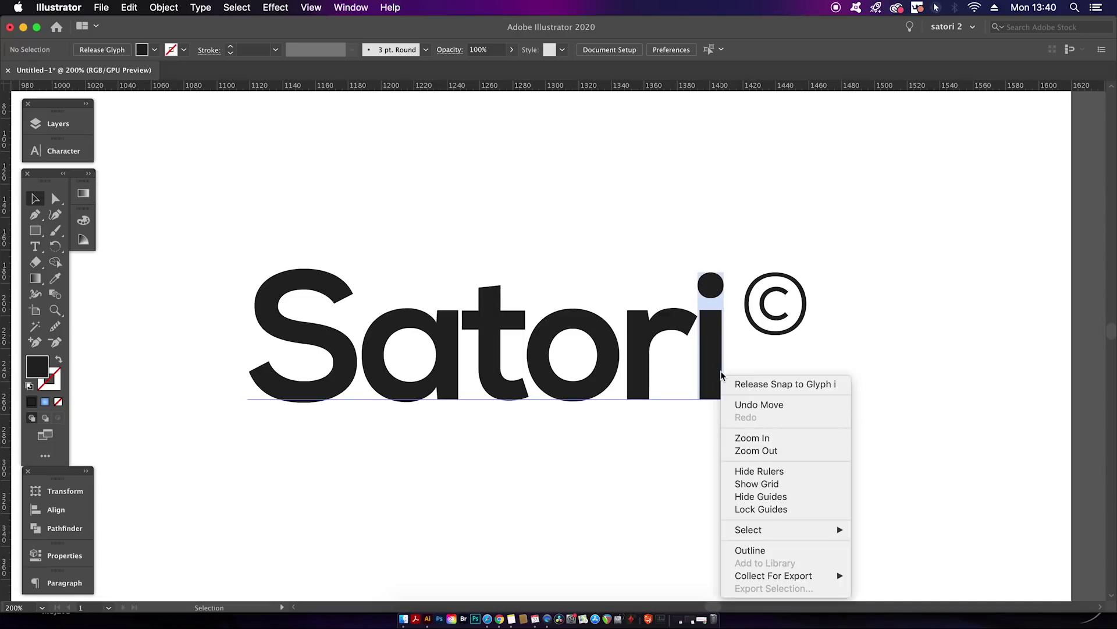